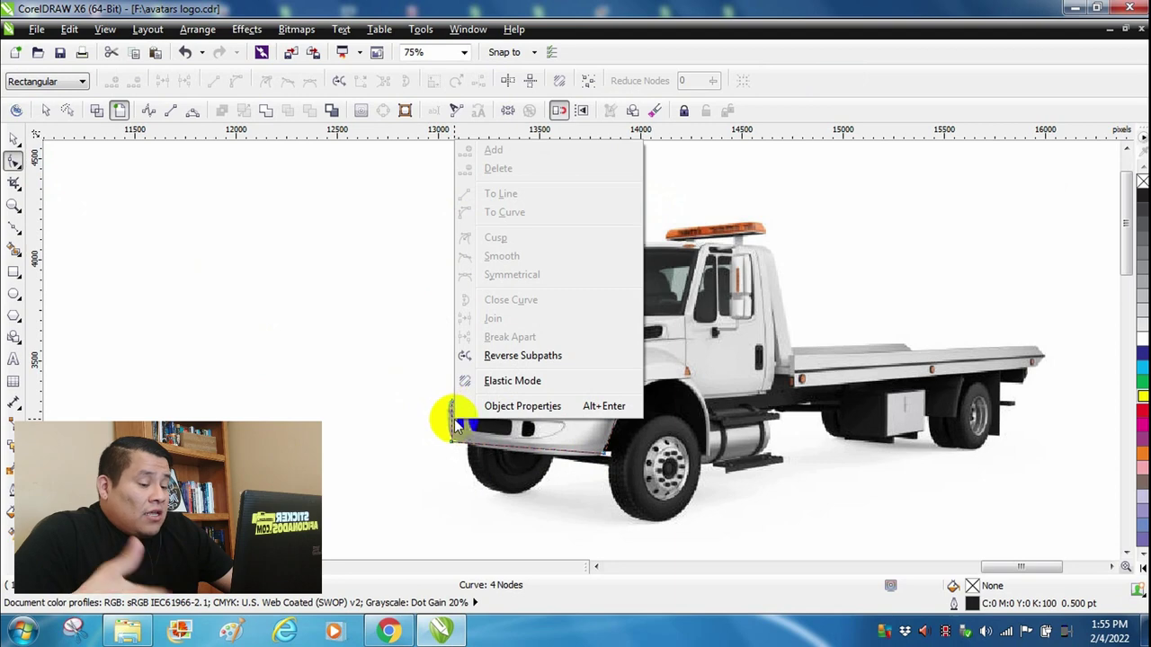
Convert the short front-end segment of the bumper outline to a curve and bow it outward along the photo
key(Escape)
mouse_move(454, 432)
mouse_down()
mouse_move(456, 449)
mouse_move(458, 423)
mouse_up()
right_click(457, 423)
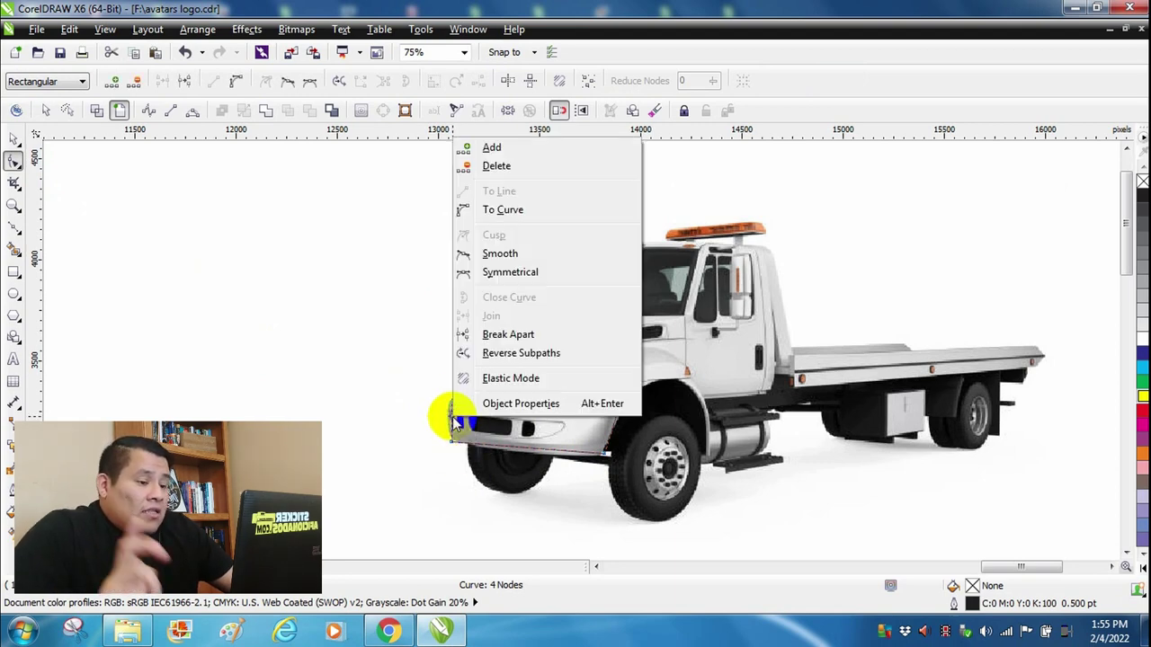
click(502, 210)
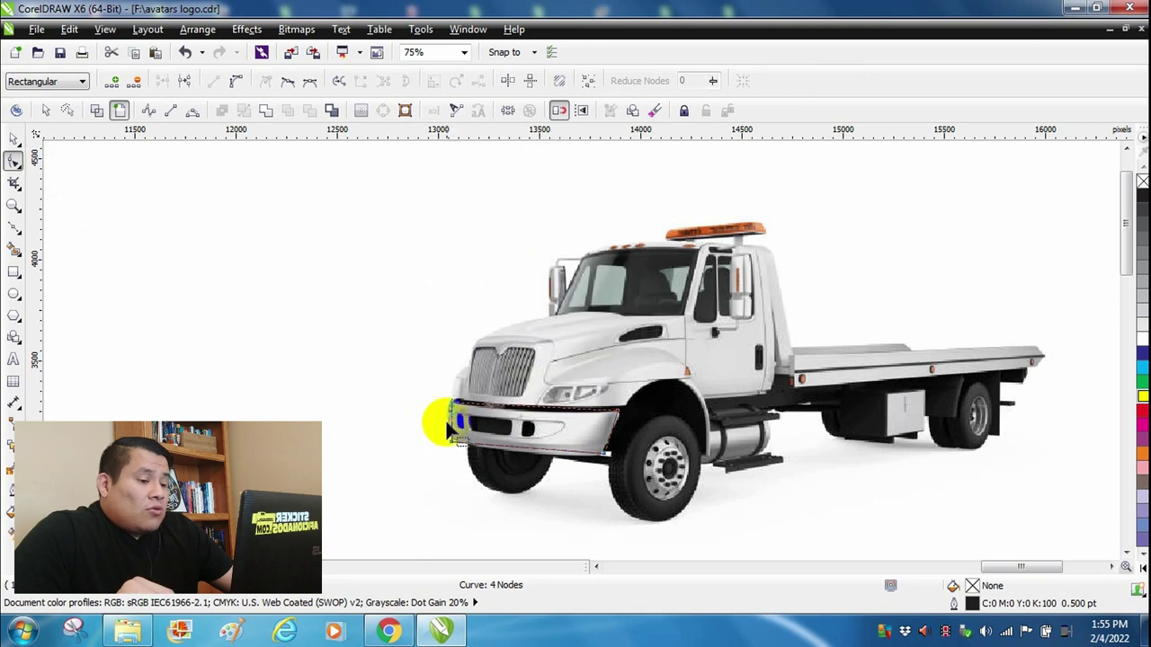
mouse_move(456, 422)
mouse_down()
mouse_move(446, 421)
mouse_move(452, 430)
mouse_up()
Convert the bumper outline's lower edge to a curve and bend it, along with the end beside the wheel, to follow the bumper
drag(629, 477, 545, 460)
right_click(545, 460)
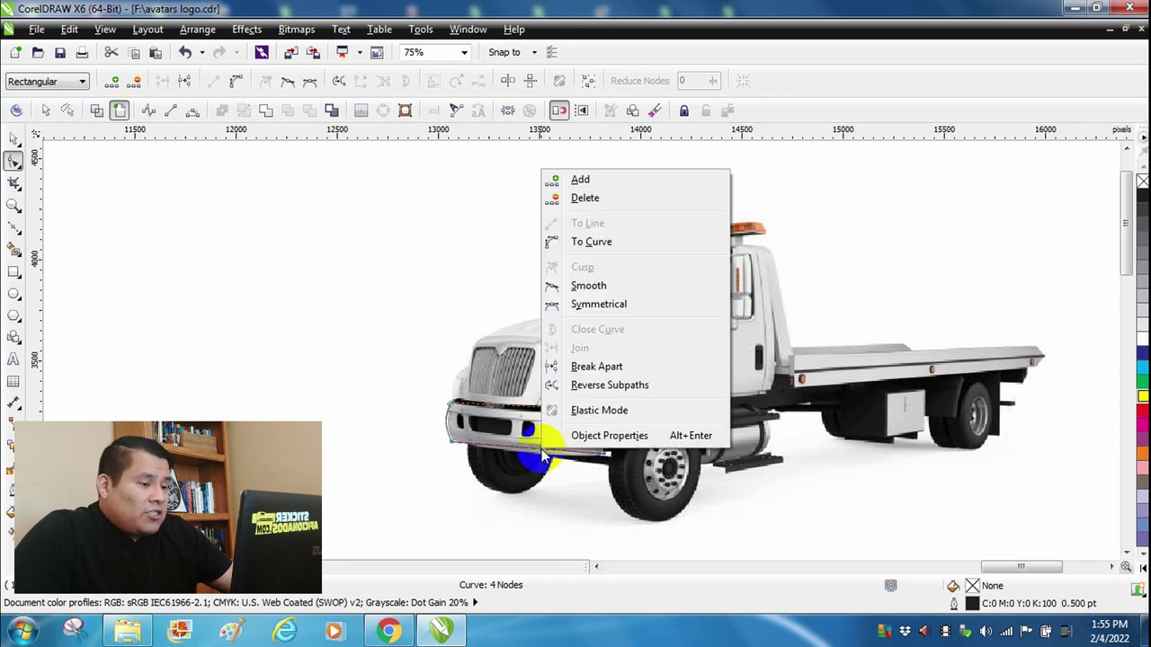
click(589, 242)
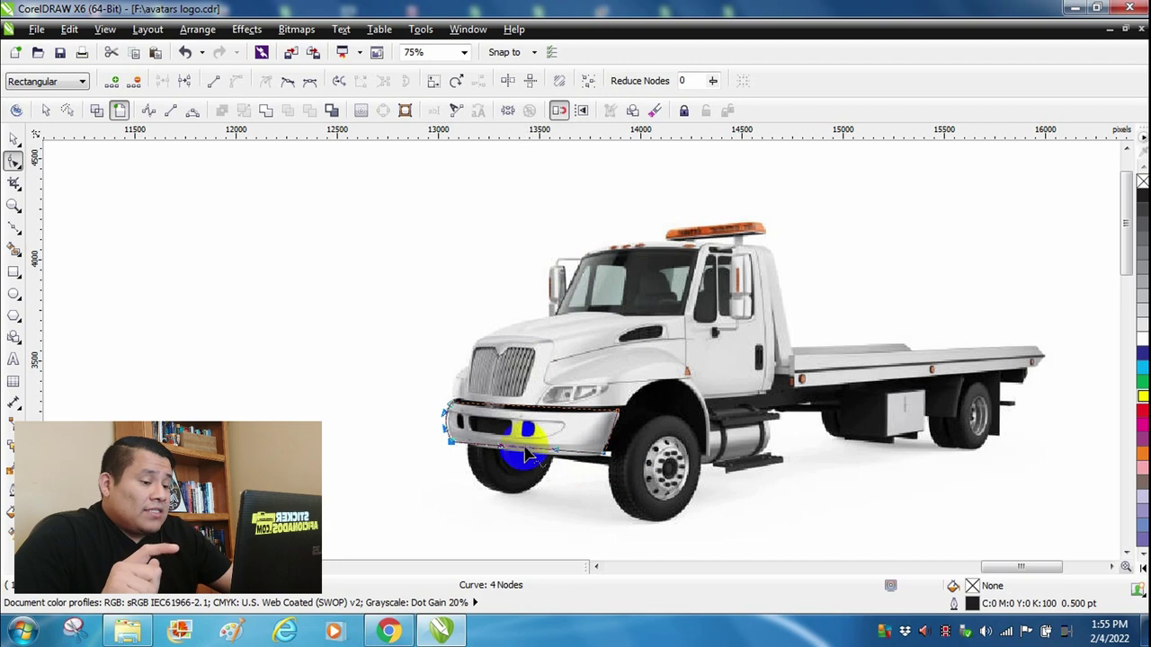
mouse_move(530, 458)
mouse_down()
mouse_move(514, 463)
mouse_move(526, 465)
mouse_up()
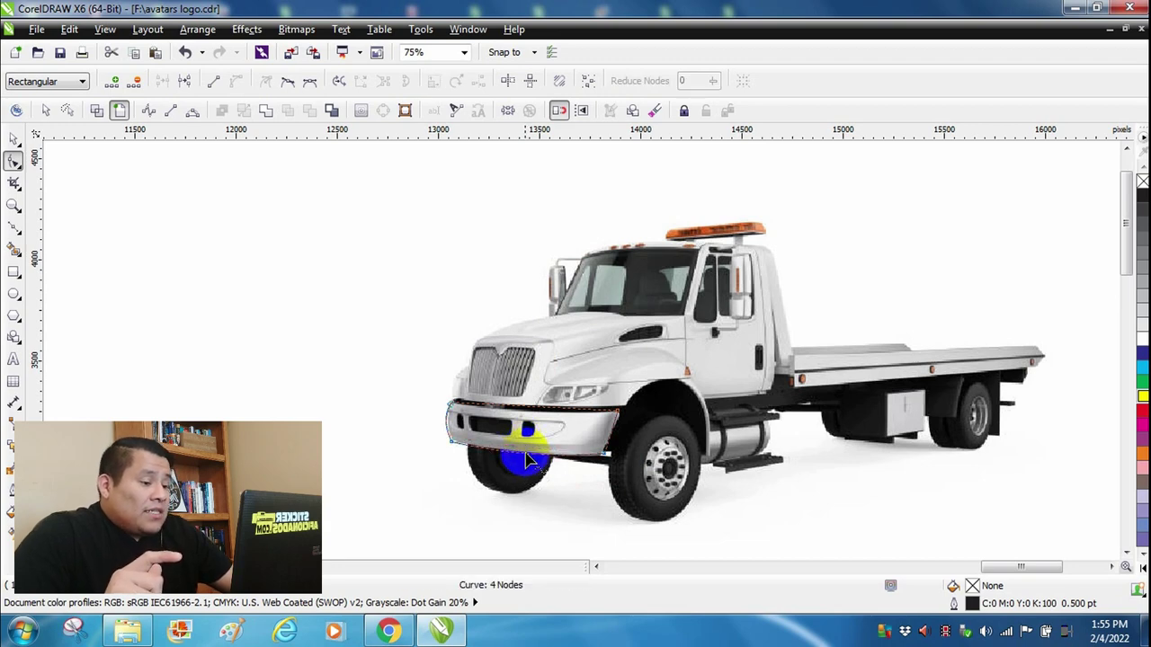
click(618, 412)
drag(623, 420, 627, 421)
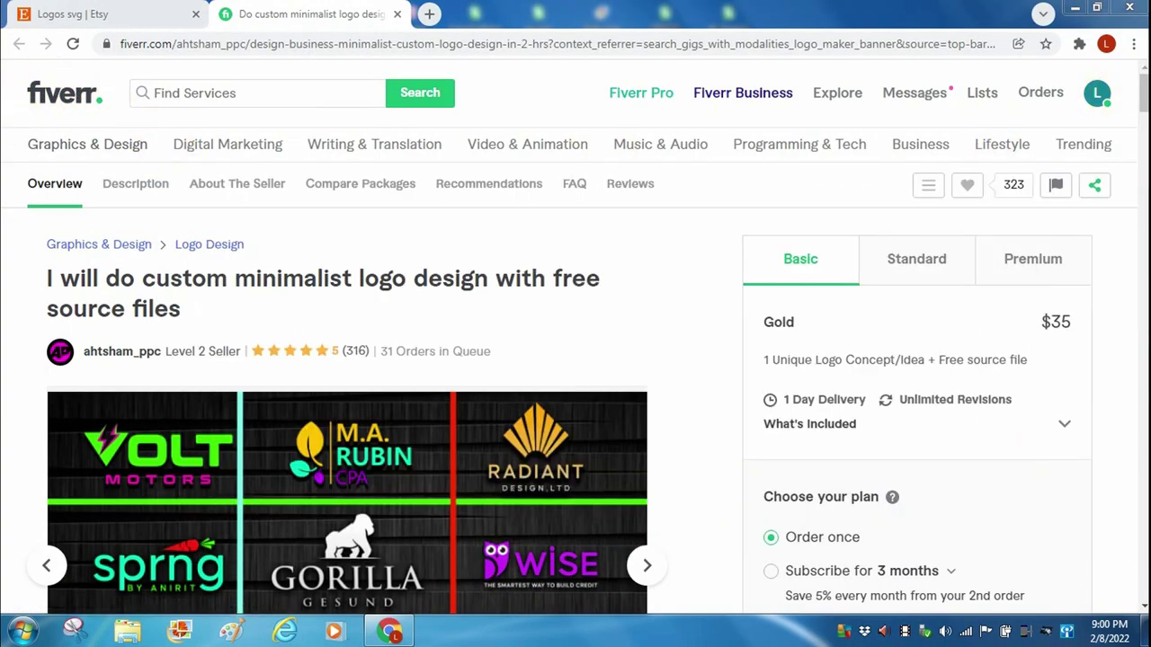
Switch to Chrome and look over the Fiverr minimalist logo design gig and the Etsy listings for "logos svg"
drag(1138, 101, 1139, 115)
click(71, 14)
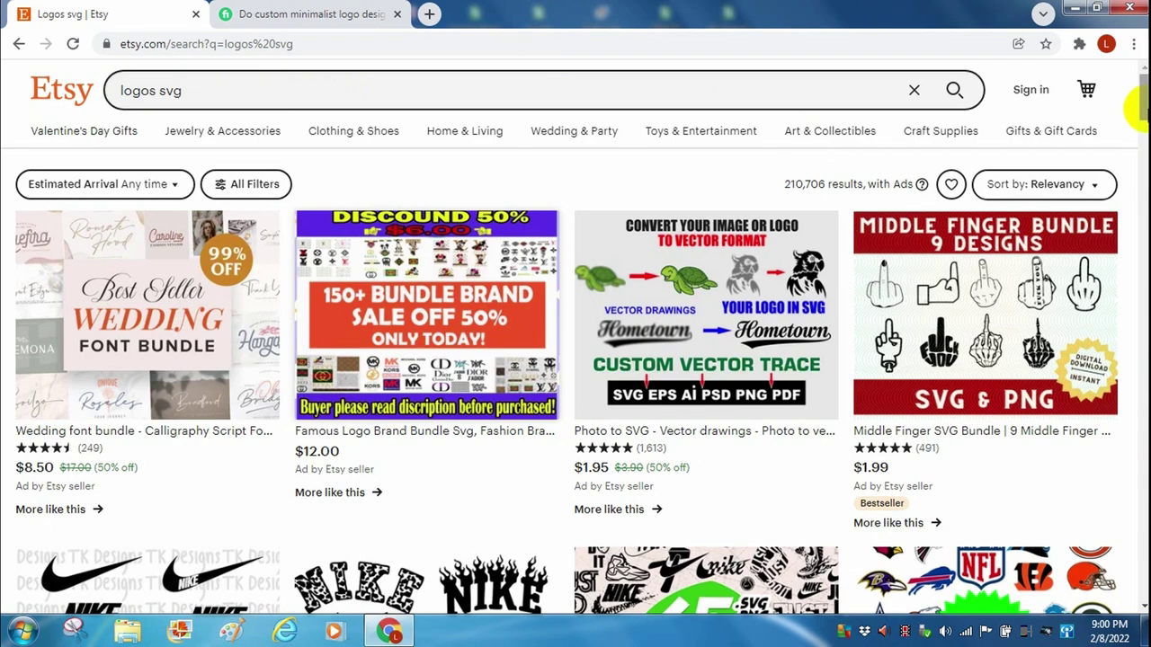
drag(1135, 85, 1140, 209)
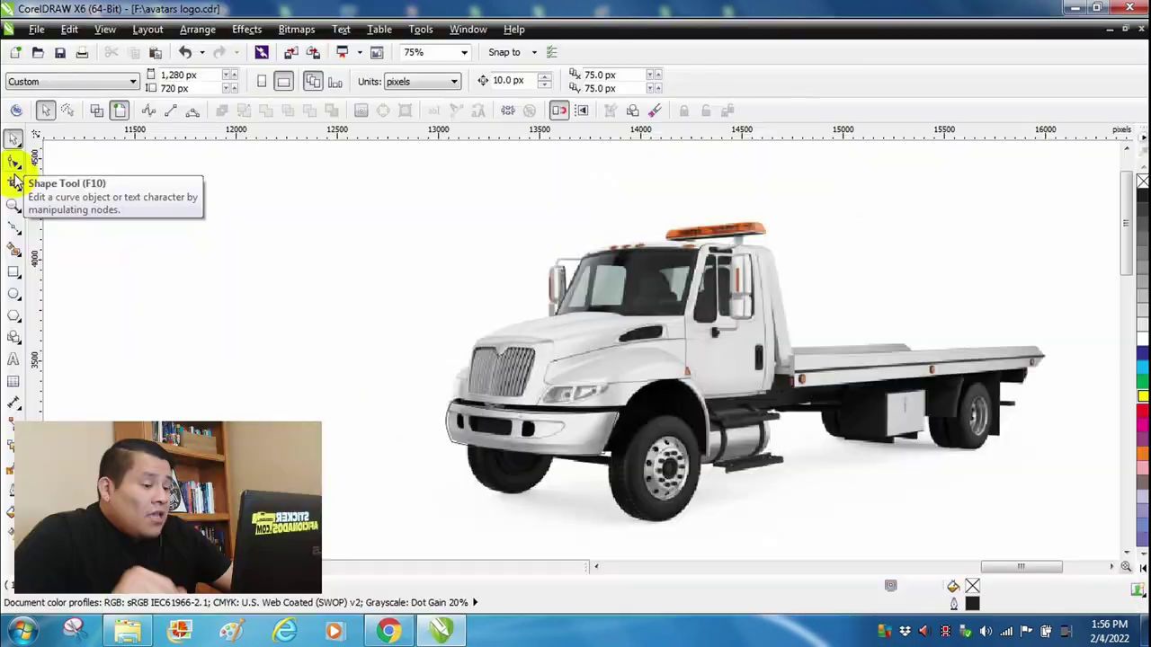
click(13, 227)
click(461, 422)
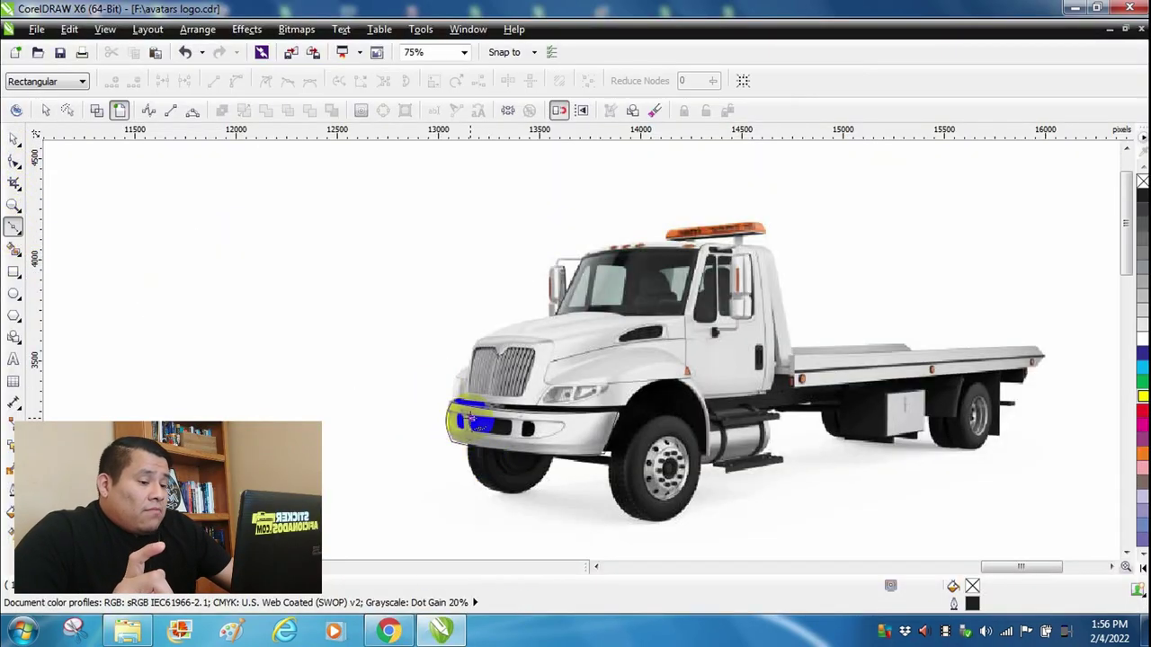
click(514, 431)
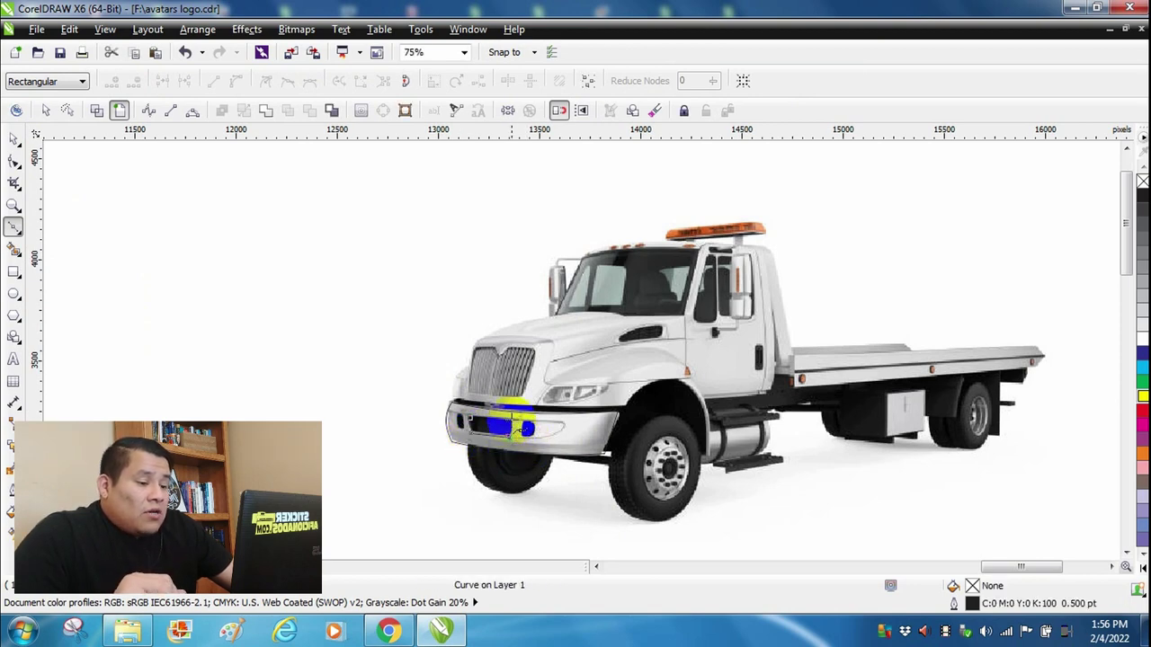
double_click(517, 430)
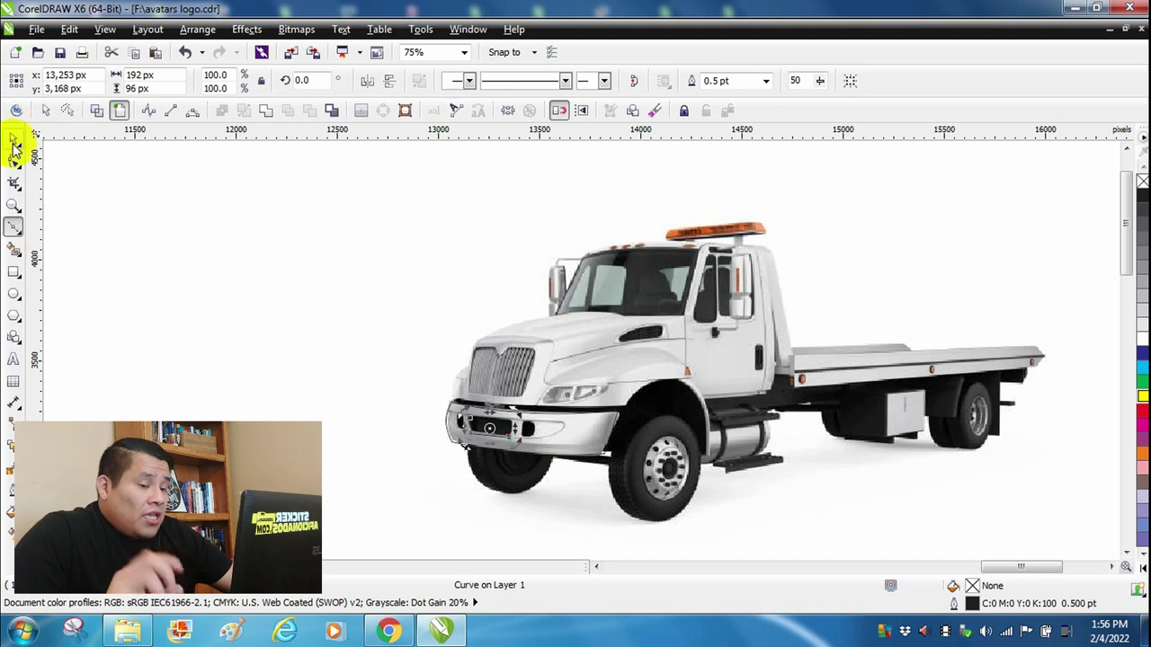
click(14, 142)
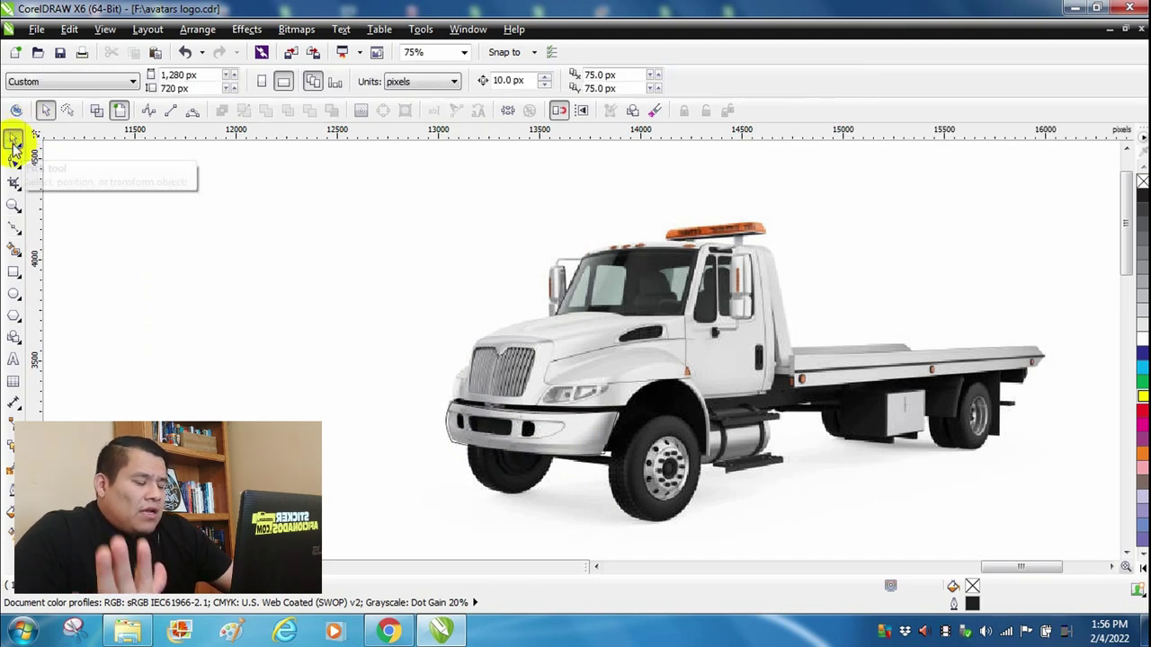
Fill the traced bumper shape with light grey
click(555, 431)
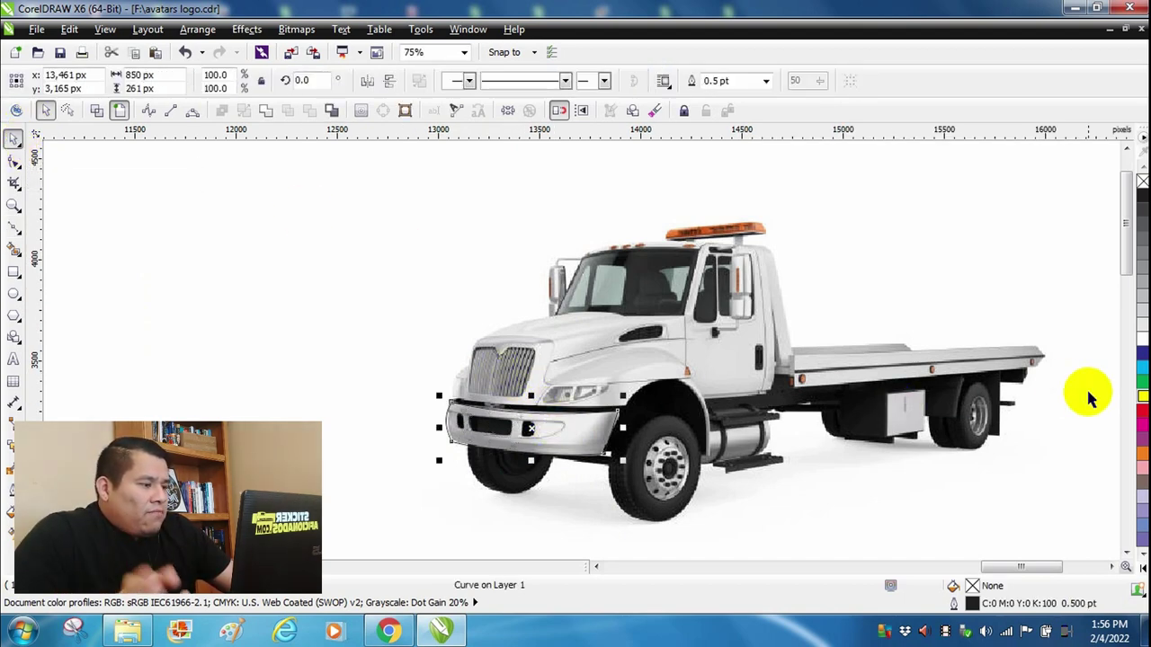
click(1140, 325)
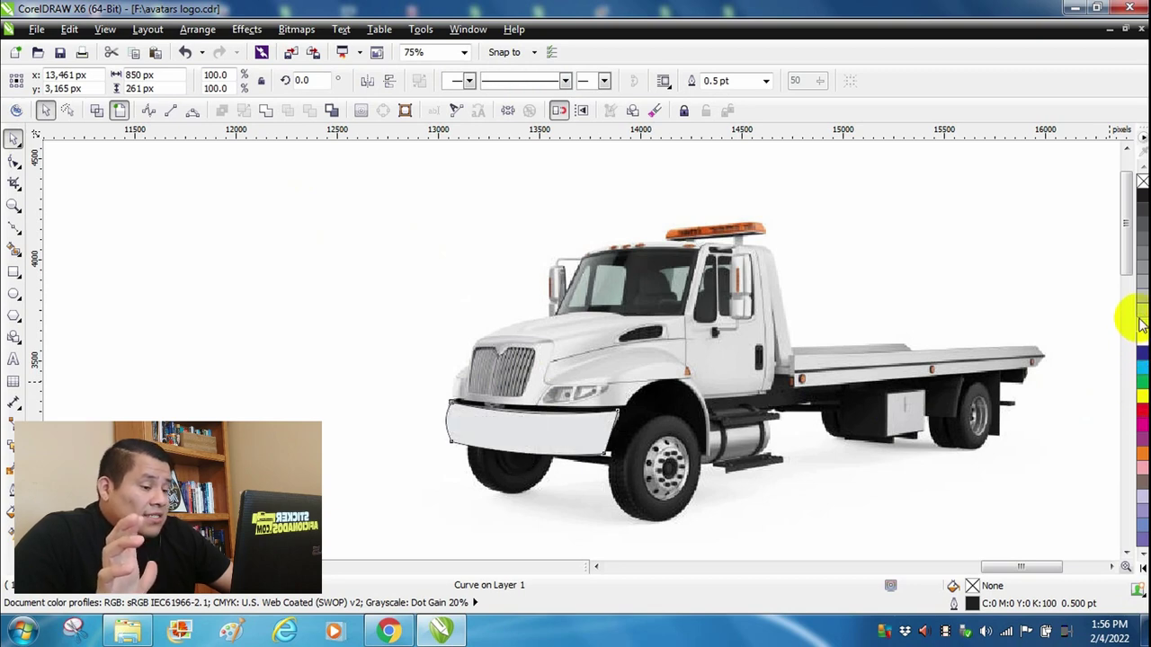
click(915, 489)
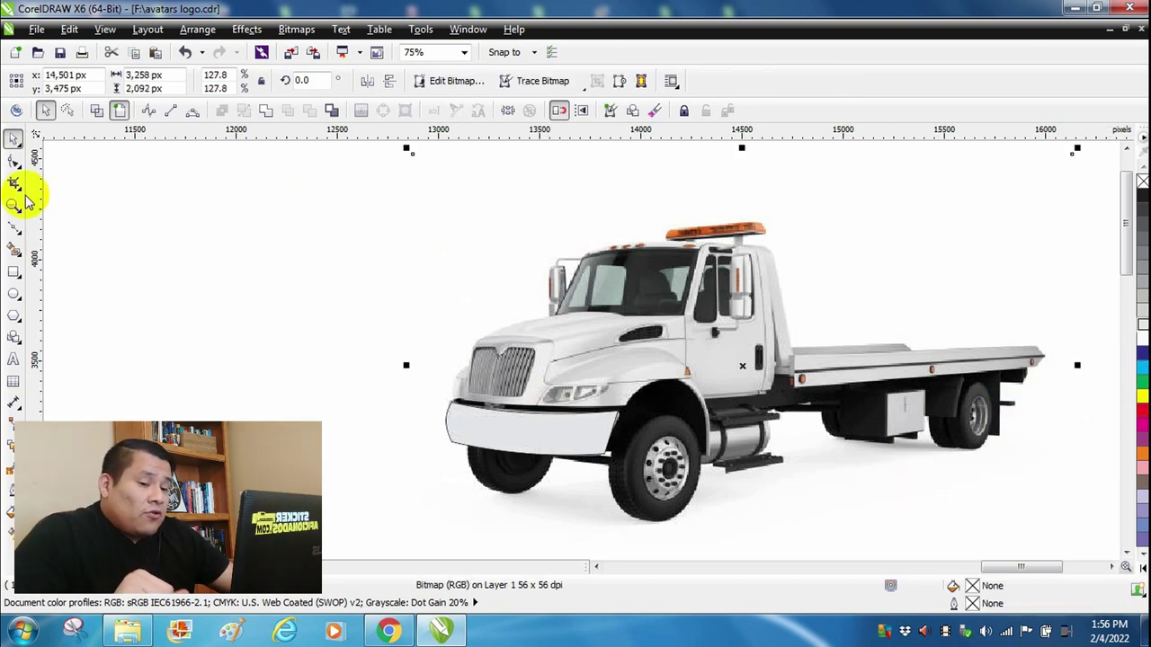
Trace the truck's hood and cab as one closed Bezier outline, running from the bumper over the wheel arch and around the roof
click(46, 225)
click(14, 229)
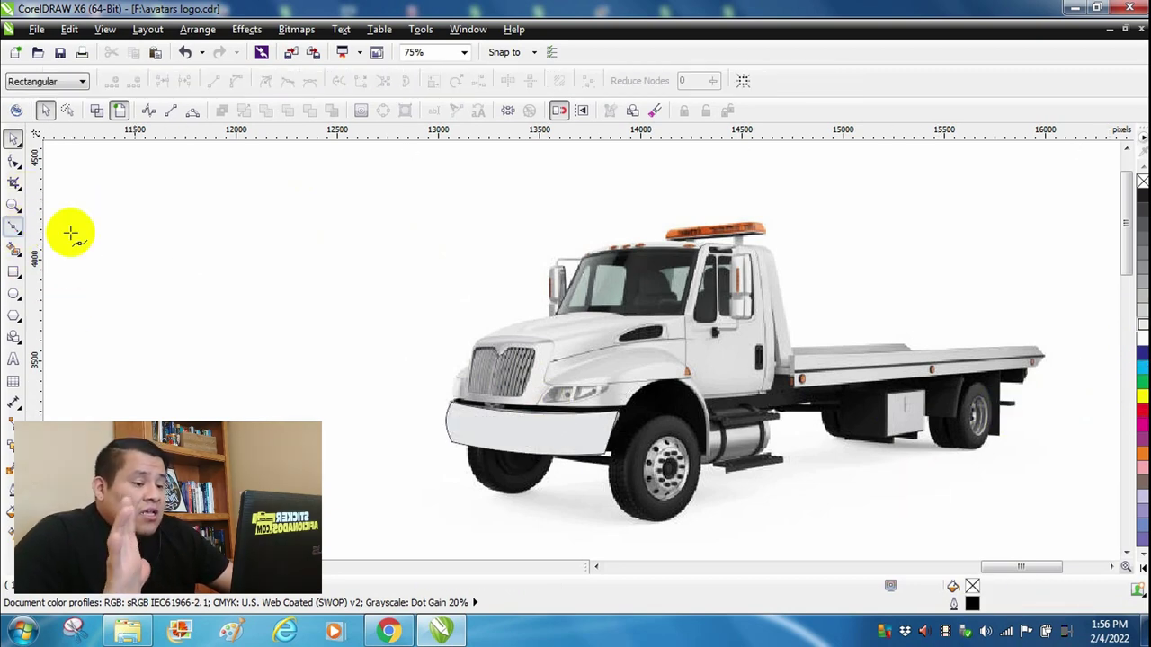
mouse_move(486, 403)
mouse_down()
mouse_move(448, 398)
mouse_move(642, 413)
mouse_move(618, 410)
mouse_move(628, 405)
mouse_up()
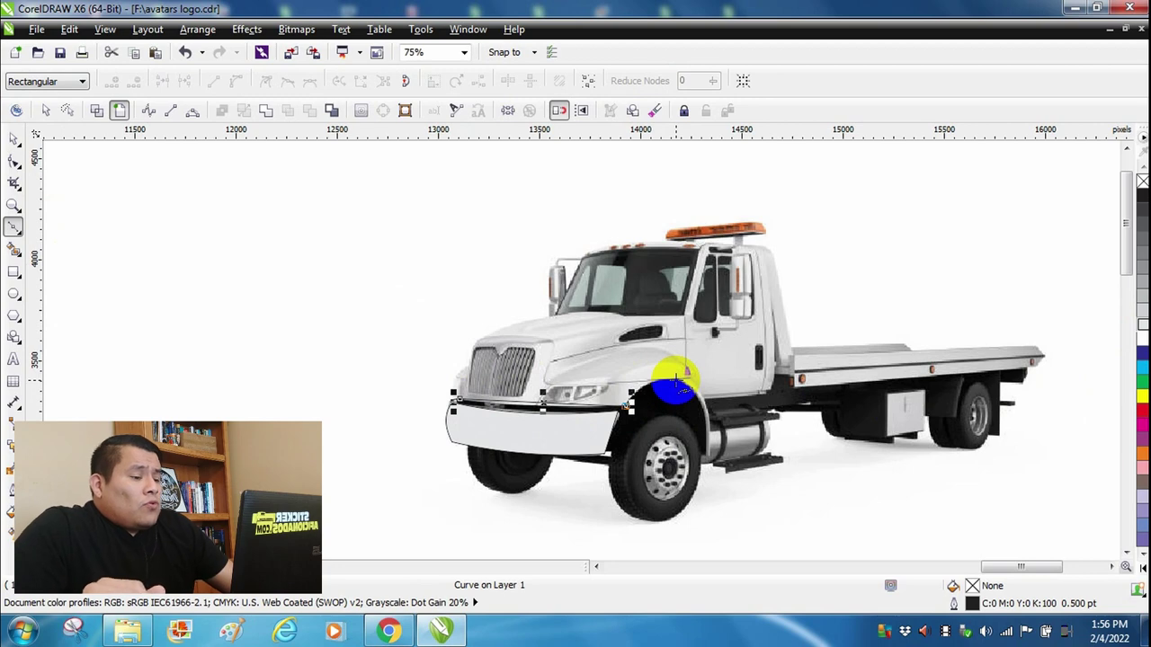
drag(674, 384, 699, 401)
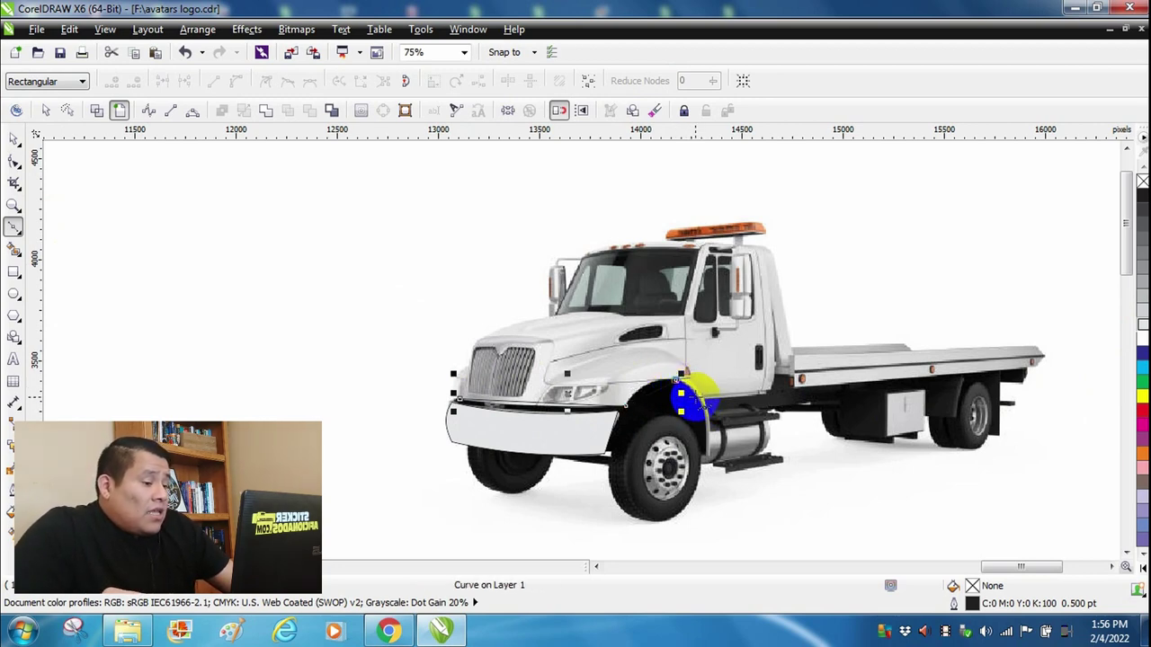
mouse_move(683, 395)
mouse_down()
mouse_move(773, 400)
mouse_move(764, 249)
mouse_move(637, 231)
mouse_move(587, 248)
mouse_move(568, 262)
mouse_move(557, 319)
mouse_move(473, 338)
mouse_move(450, 392)
mouse_move(458, 406)
mouse_up()
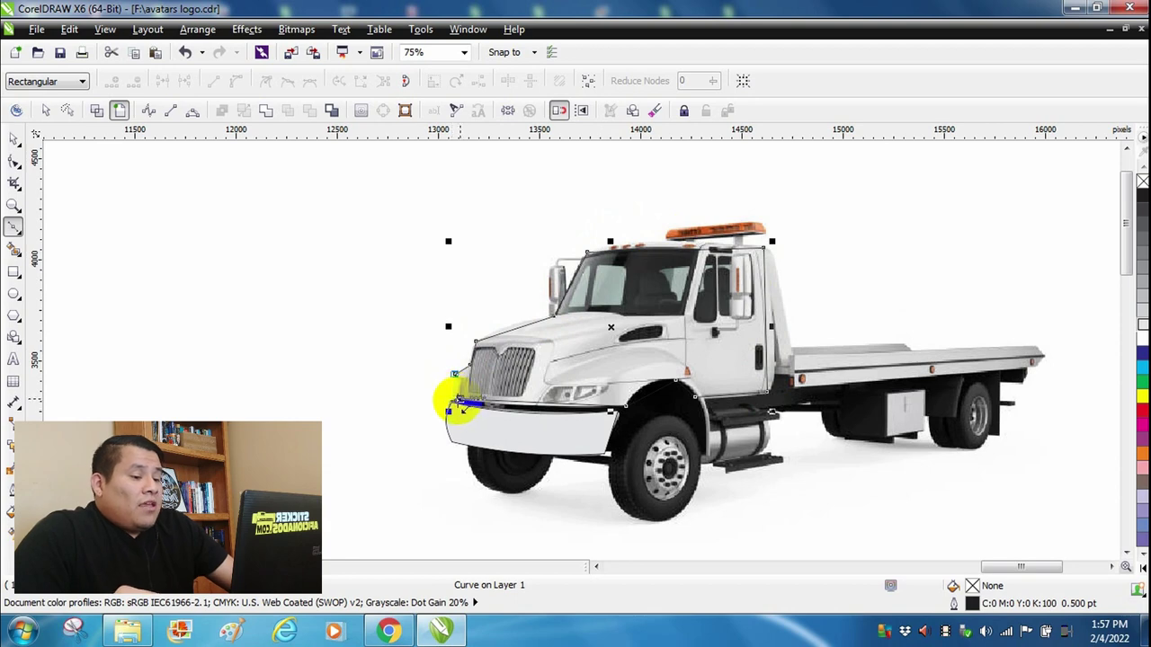
drag(448, 393, 462, 407)
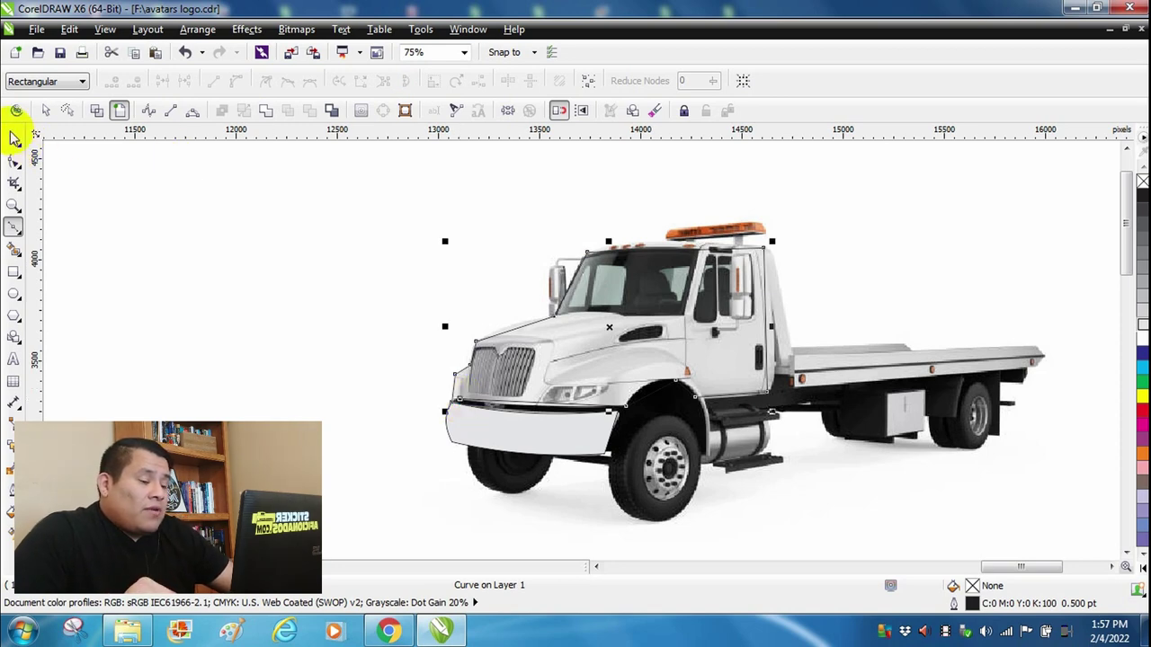
click(14, 138)
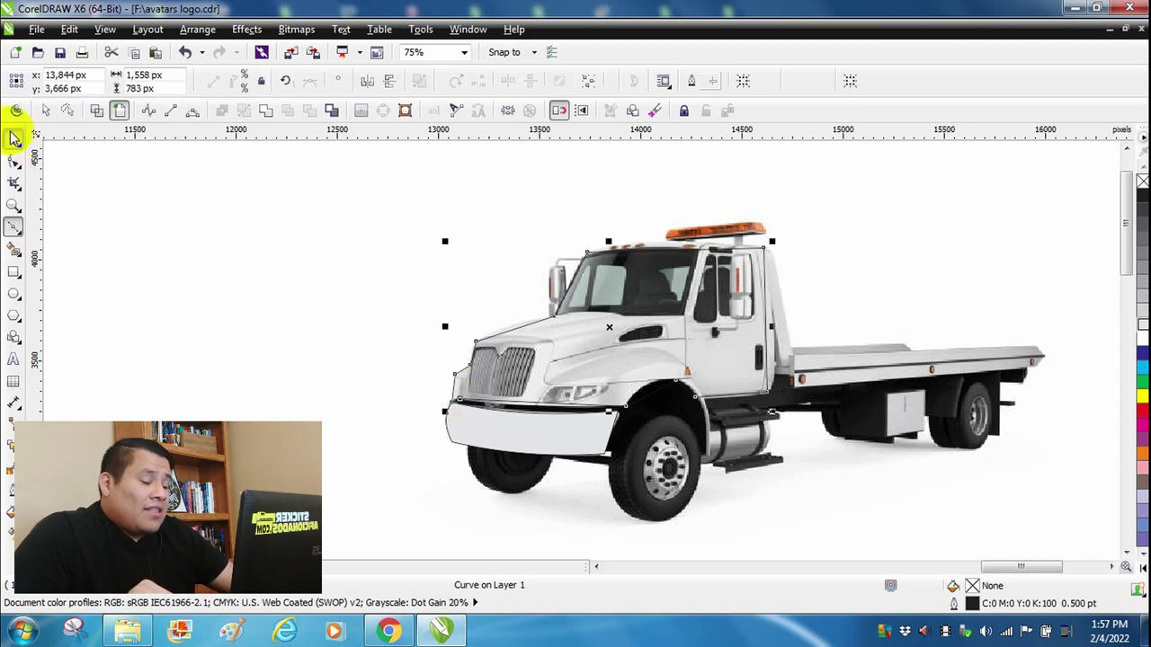
click(153, 250)
Trace the windshield as a closed four-sided Bezier shape and fill it with black
click(16, 229)
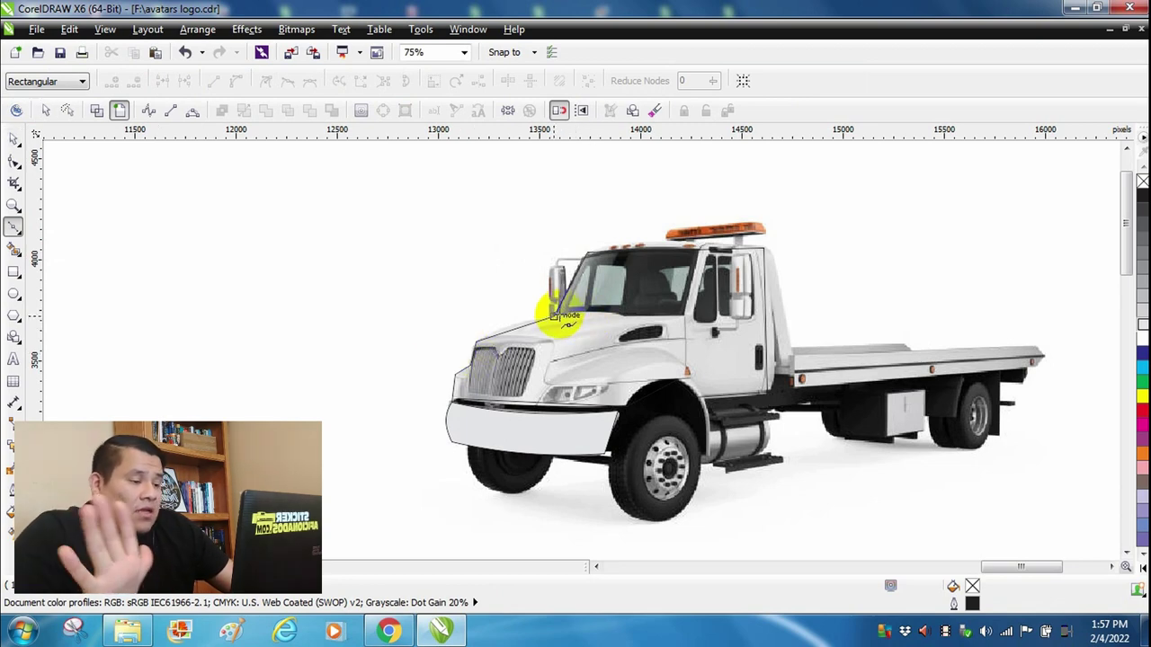
mouse_move(654, 327)
mouse_down()
mouse_move(690, 324)
mouse_move(683, 309)
mouse_move(706, 245)
mouse_move(704, 266)
mouse_up()
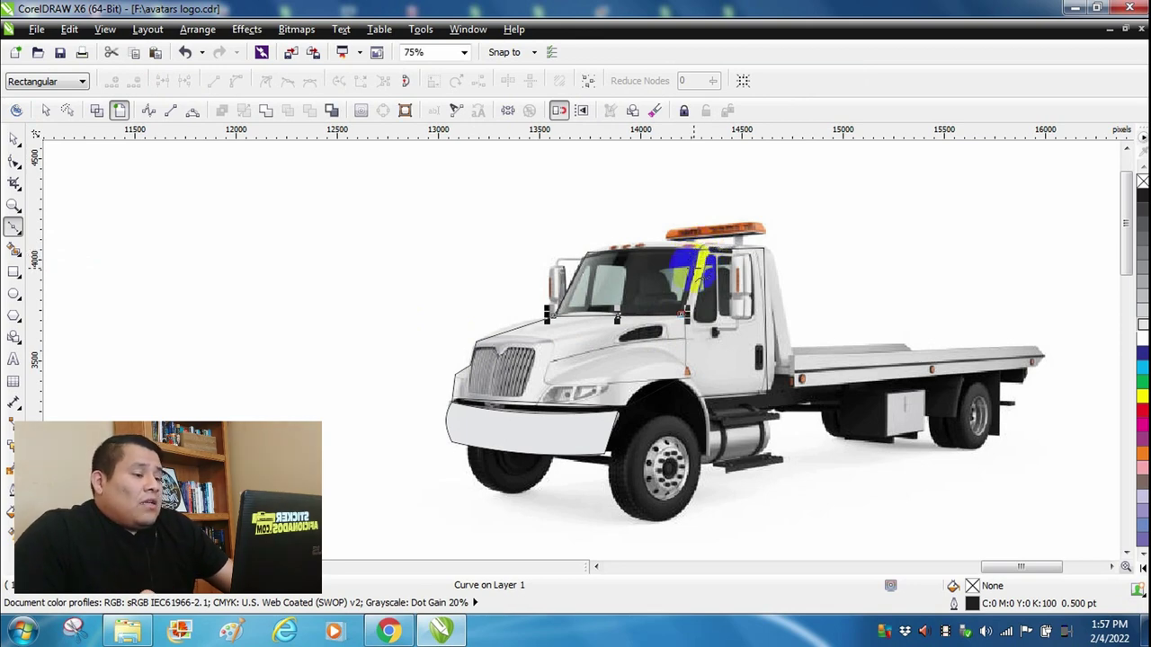
drag(706, 261, 575, 256)
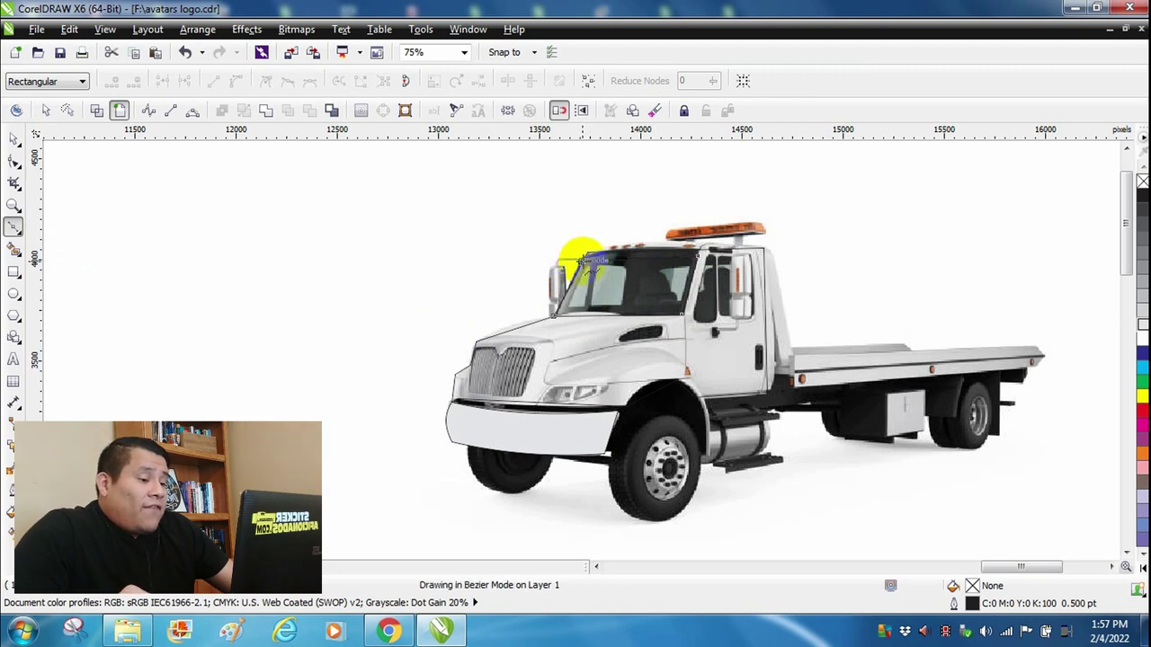
click(549, 320)
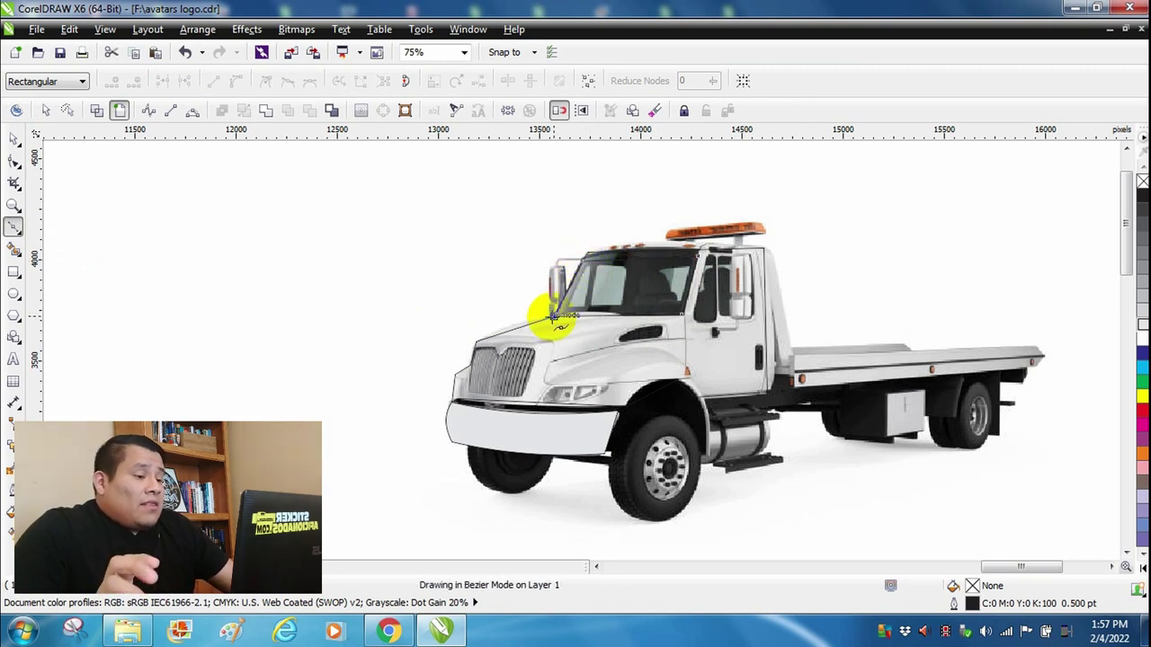
click(14, 139)
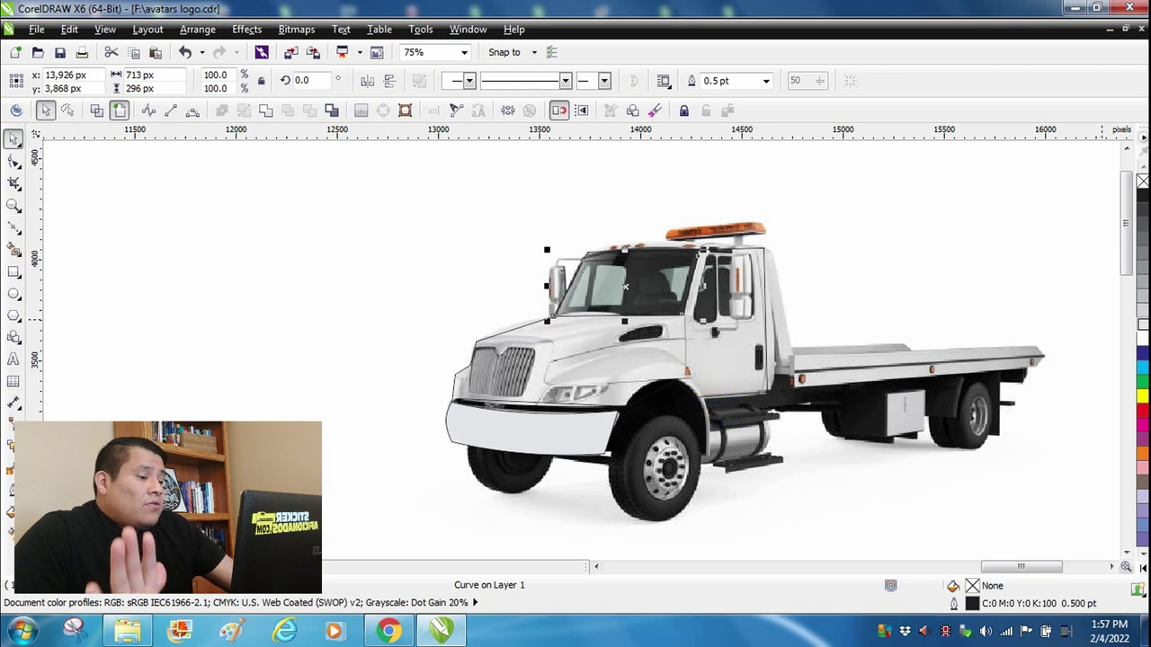
click(1140, 204)
Fill the hood and cab shape with light grey, 10% black
drag(1141, 368, 637, 338)
click(630, 353)
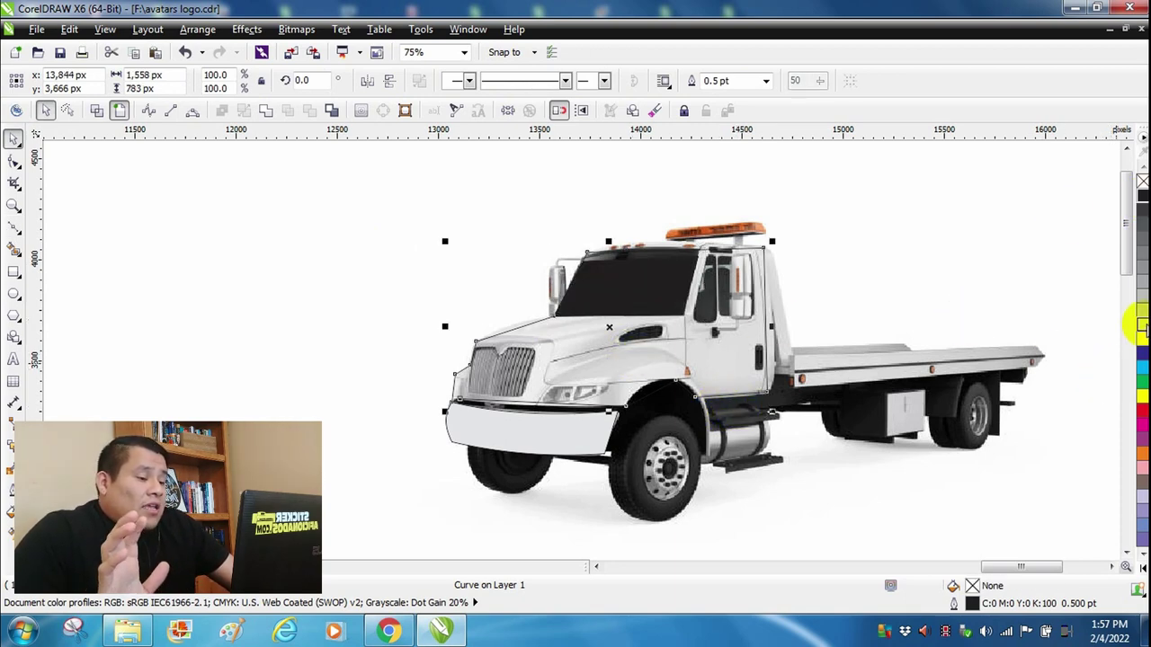
click(1140, 331)
click(888, 510)
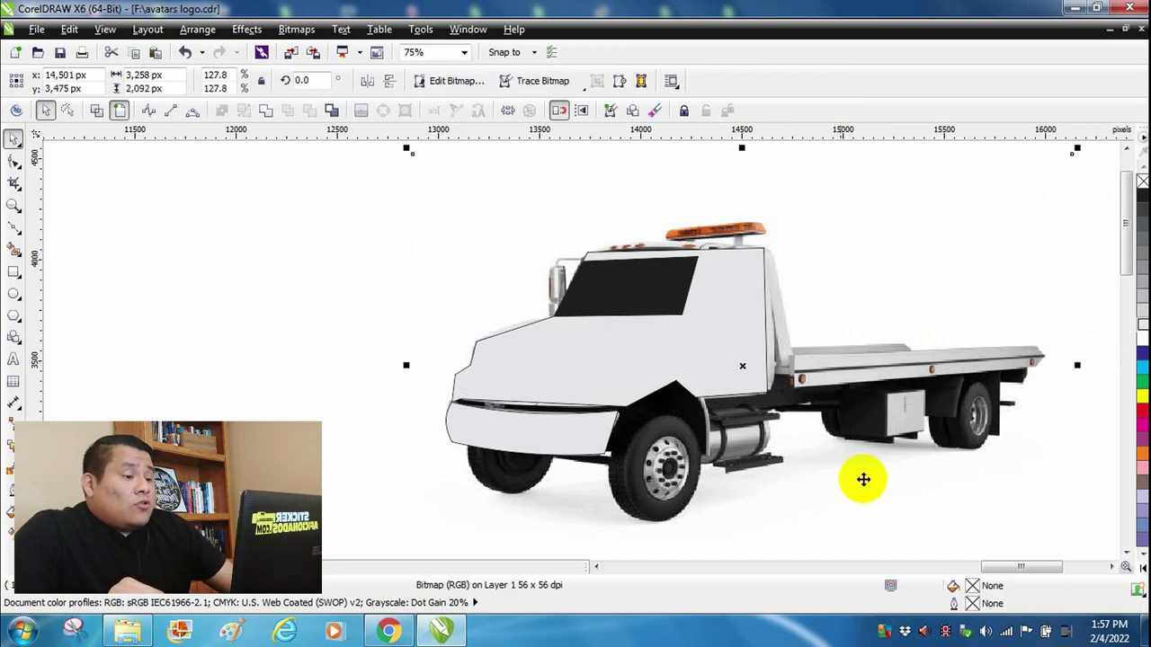
Convert the cab shape's roof edge to a curve and bow it upward to match the roofline in the photo
click(746, 296)
key(F10)
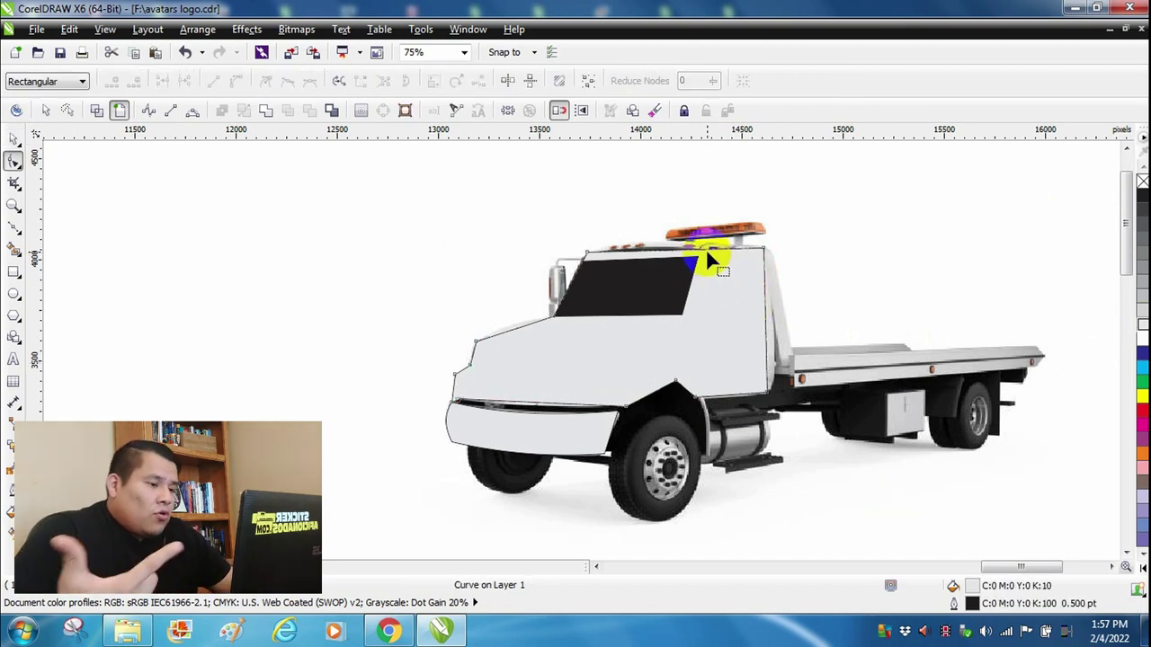
right_click(704, 248)
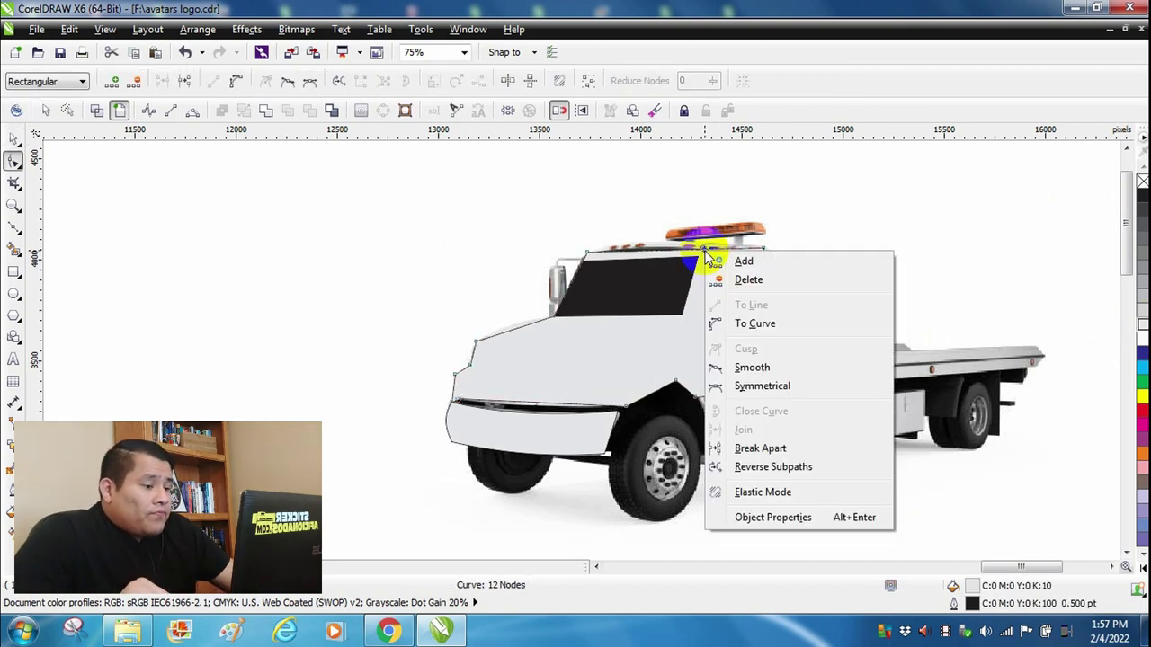
click(750, 323)
click(712, 259)
drag(681, 243, 665, 244)
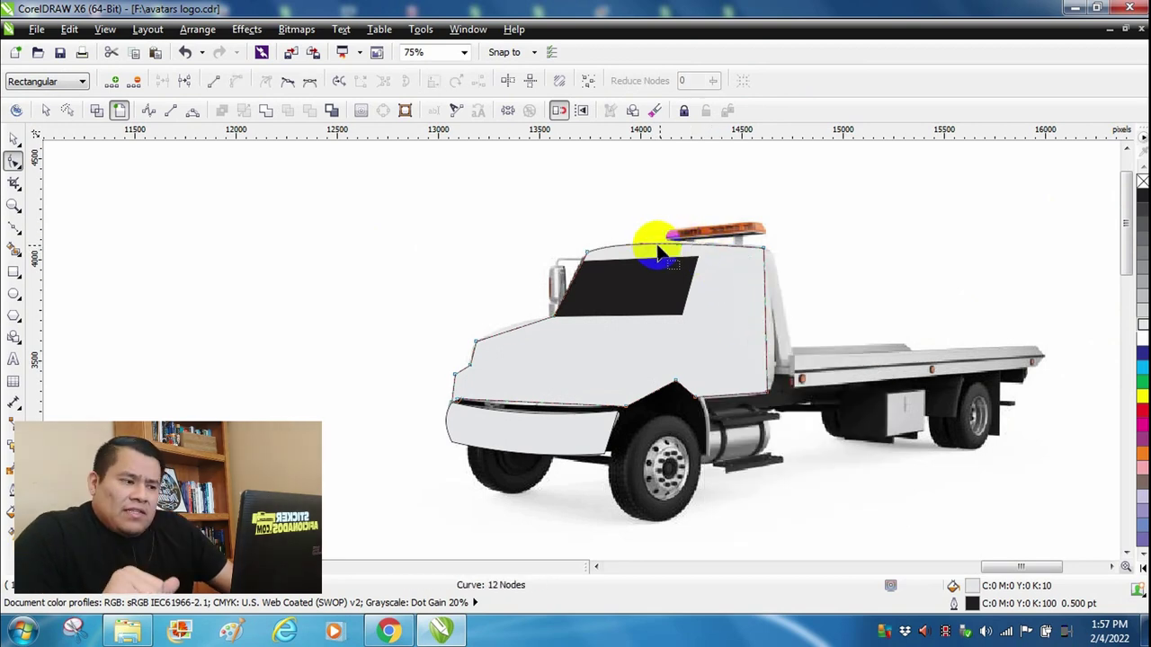
Convert the cab shape's rear edge to a curve and bend it slightly outward along the back of the cab
right_click(764, 313)
click(812, 387)
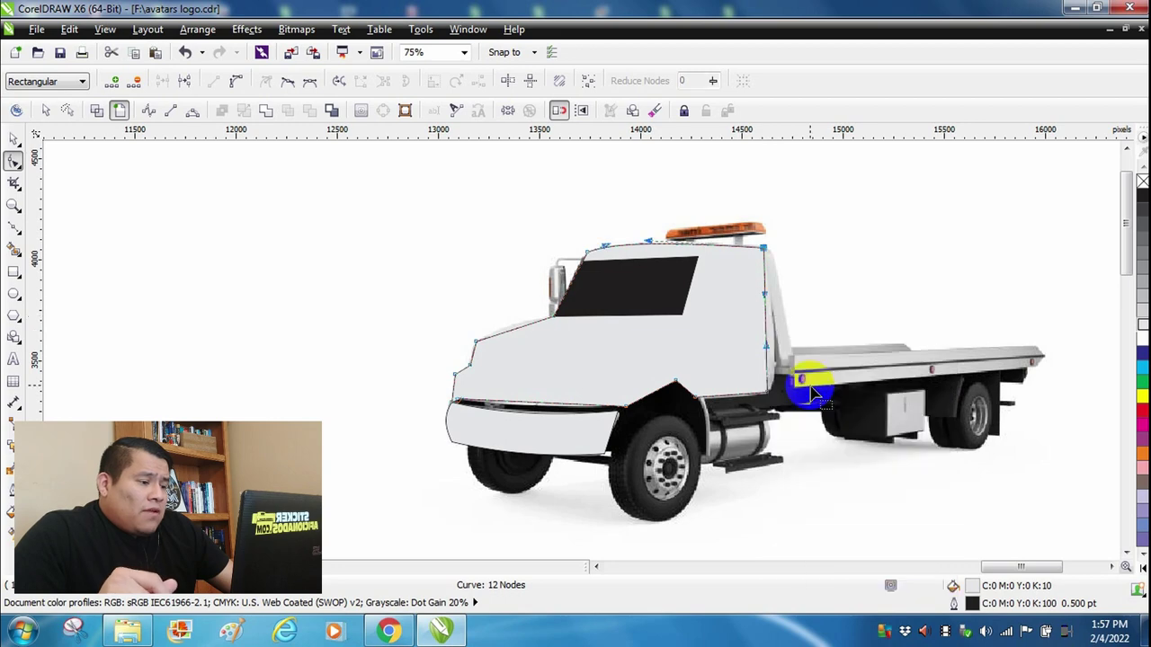
drag(764, 306, 773, 311)
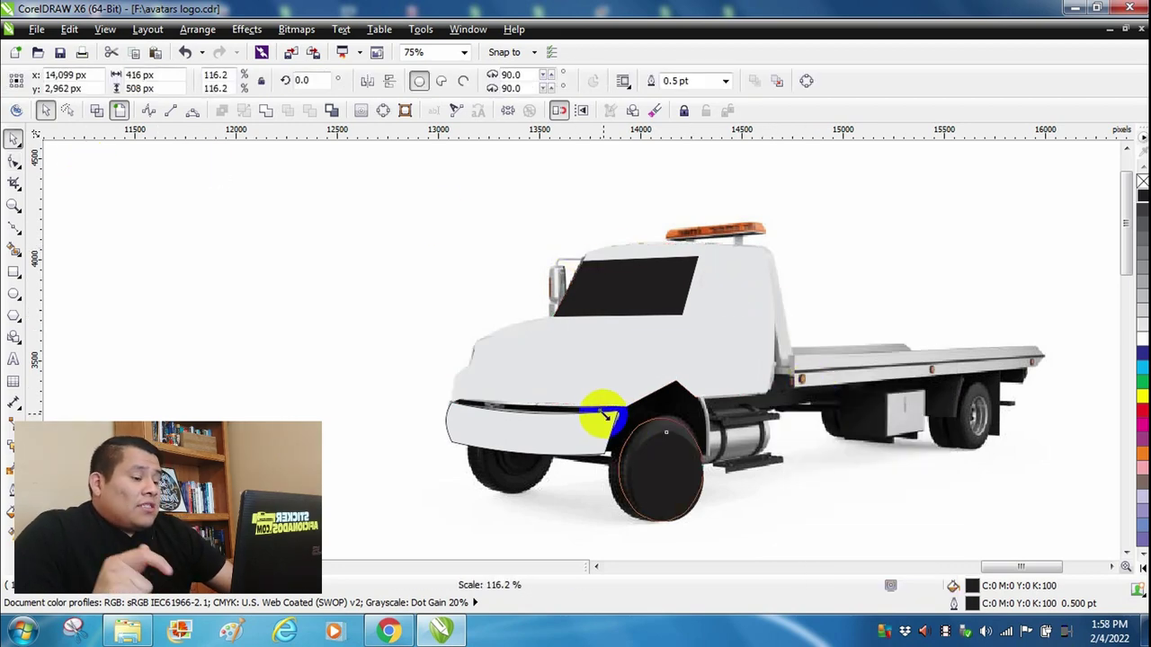
Enlarge the black ellipse over the front wheel so that it covers the tire
drag(604, 416, 598, 405)
click(267, 345)
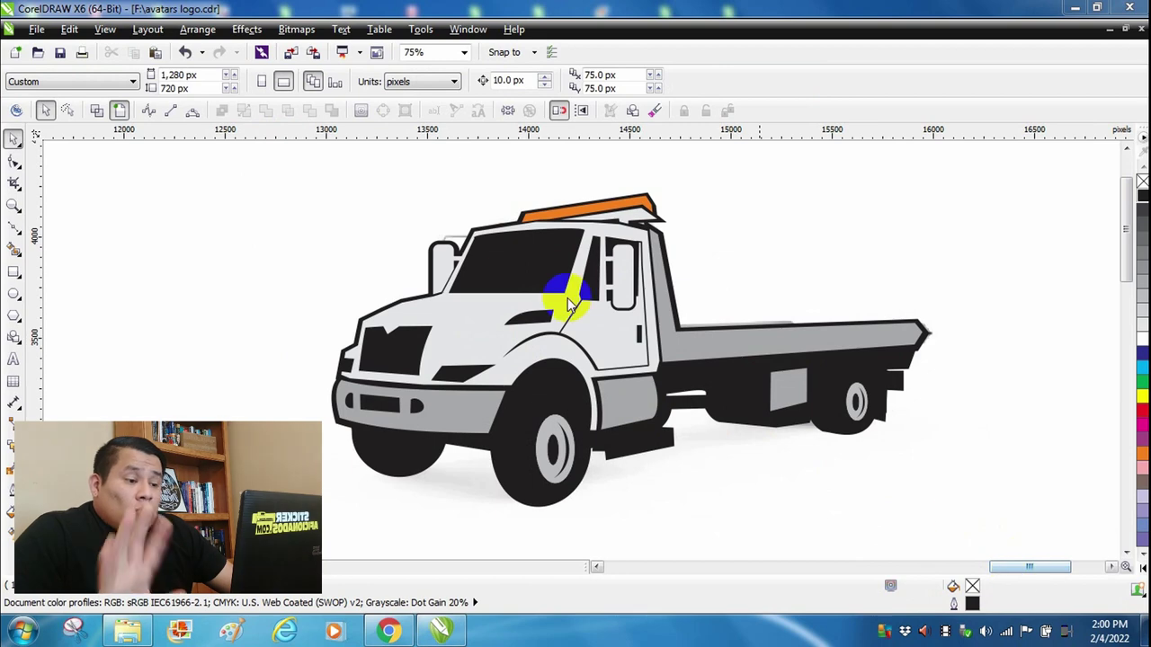
Move the tow truck photo out from behind the vector drawing to the empty area on its left
click(692, 288)
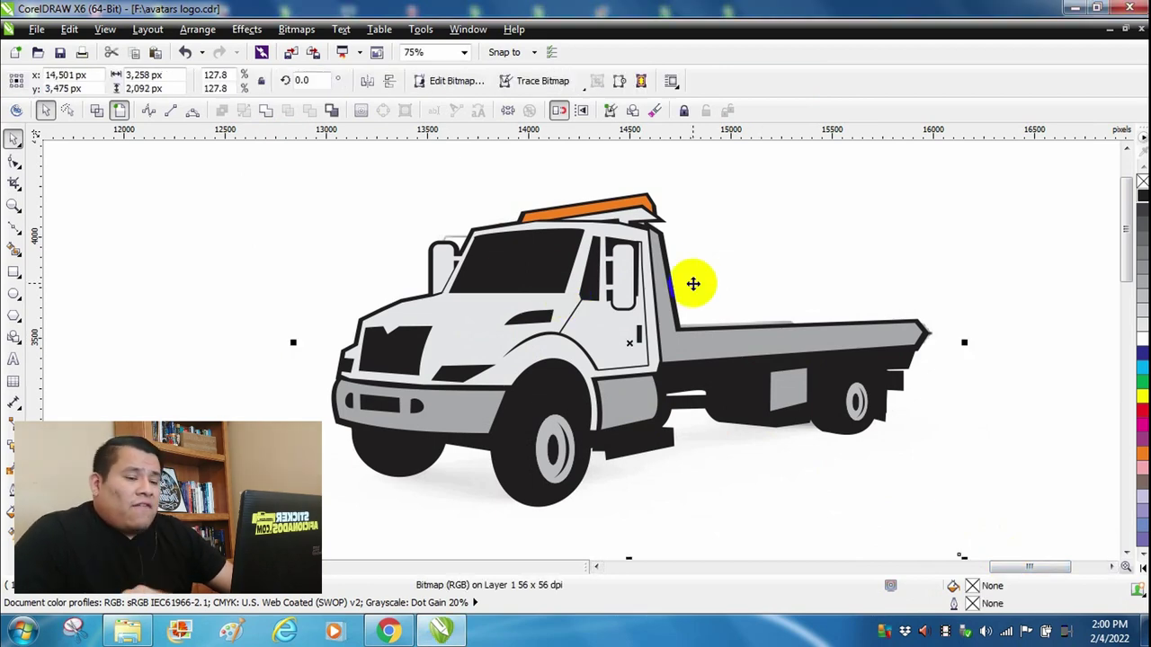
click(157, 261)
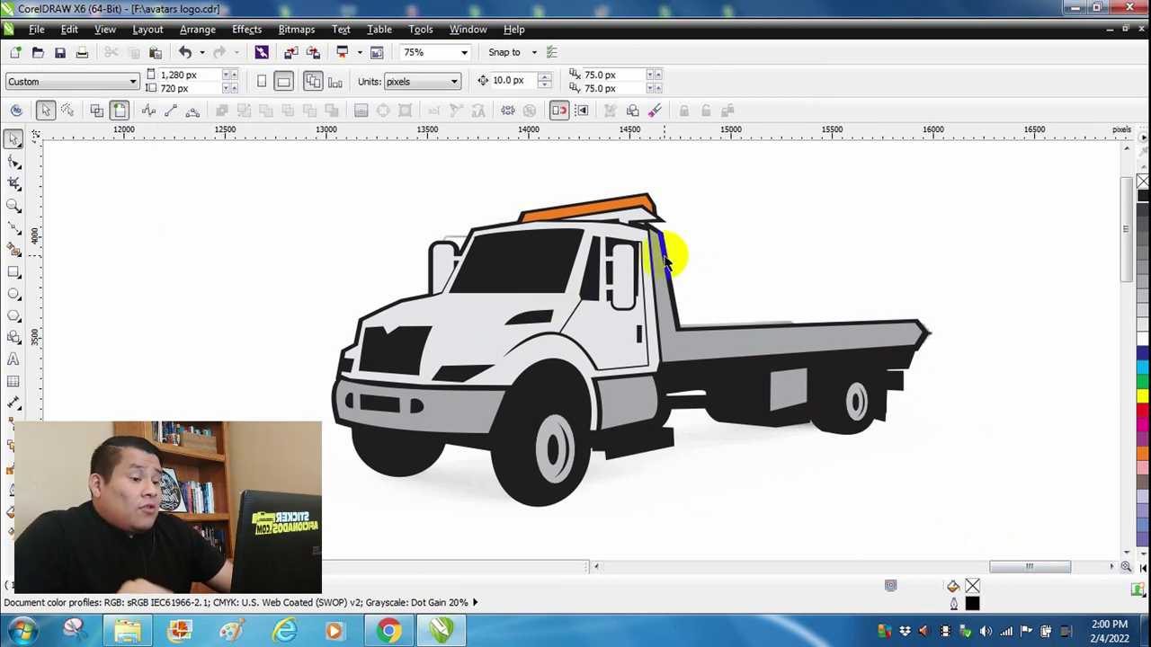
click(712, 296)
drag(655, 294, 374, 300)
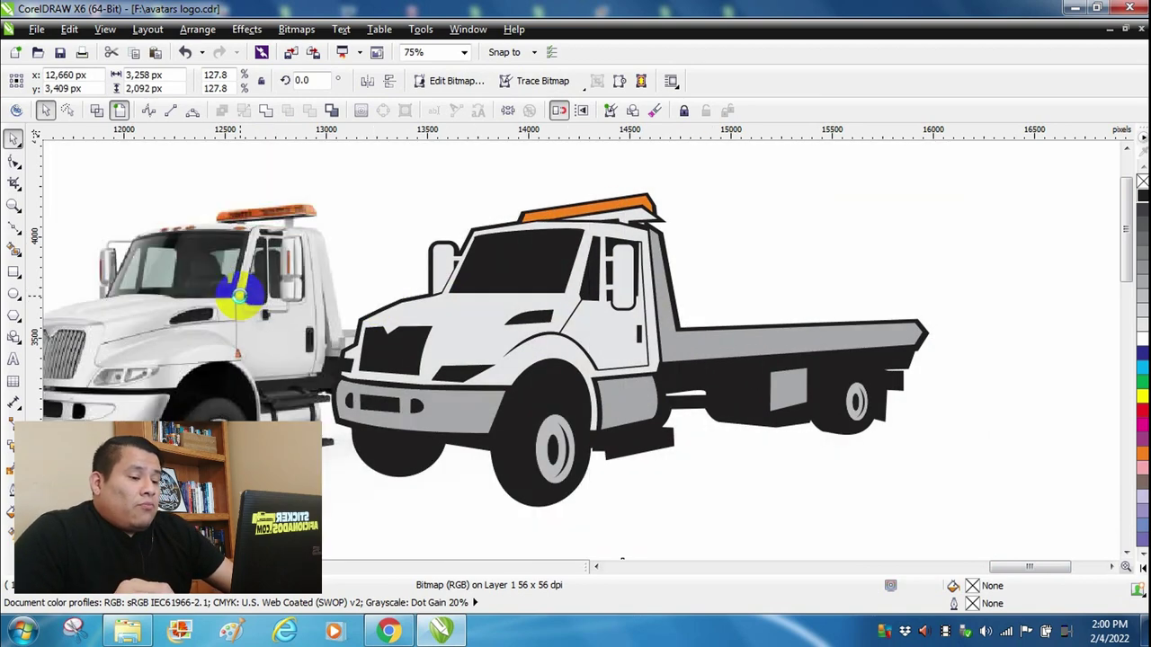
drag(277, 286, 54, 286)
scroll(739, 479, left, 3)
drag(486, 383, 450, 393)
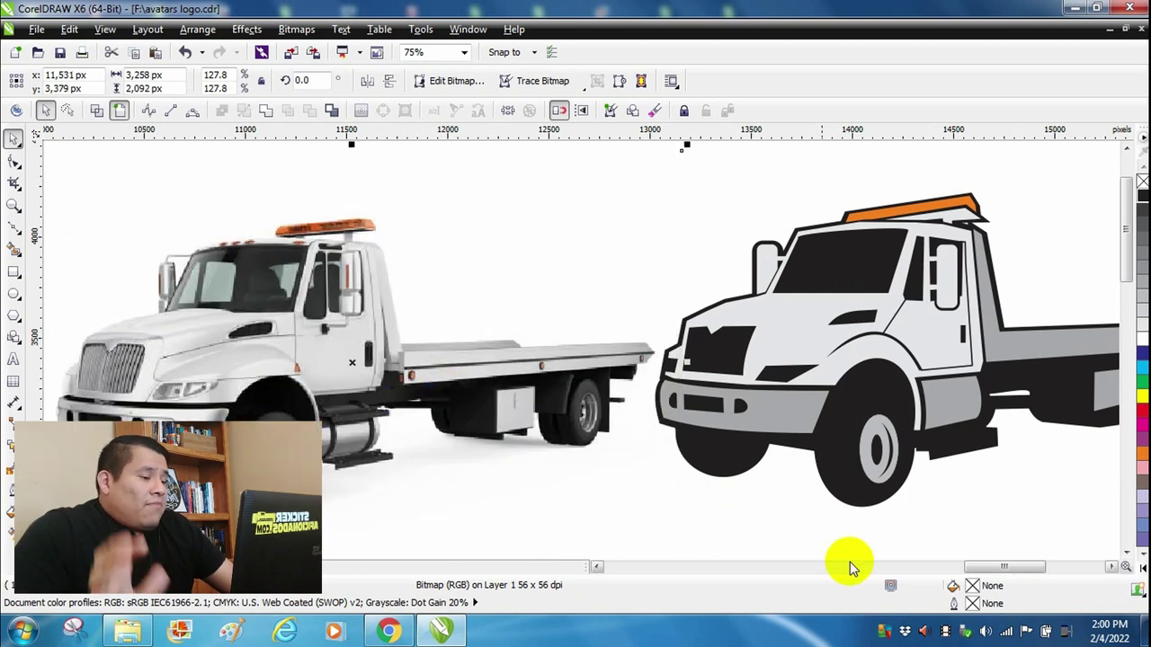
Recolor the vector truck's light grey hood and cab shape with yellow, C:0 M:0 Y:100 K:0
mouse_move(1001, 568)
mouse_down()
mouse_move(1023, 569)
mouse_move(993, 573)
mouse_move(1019, 560)
mouse_up()
click(961, 506)
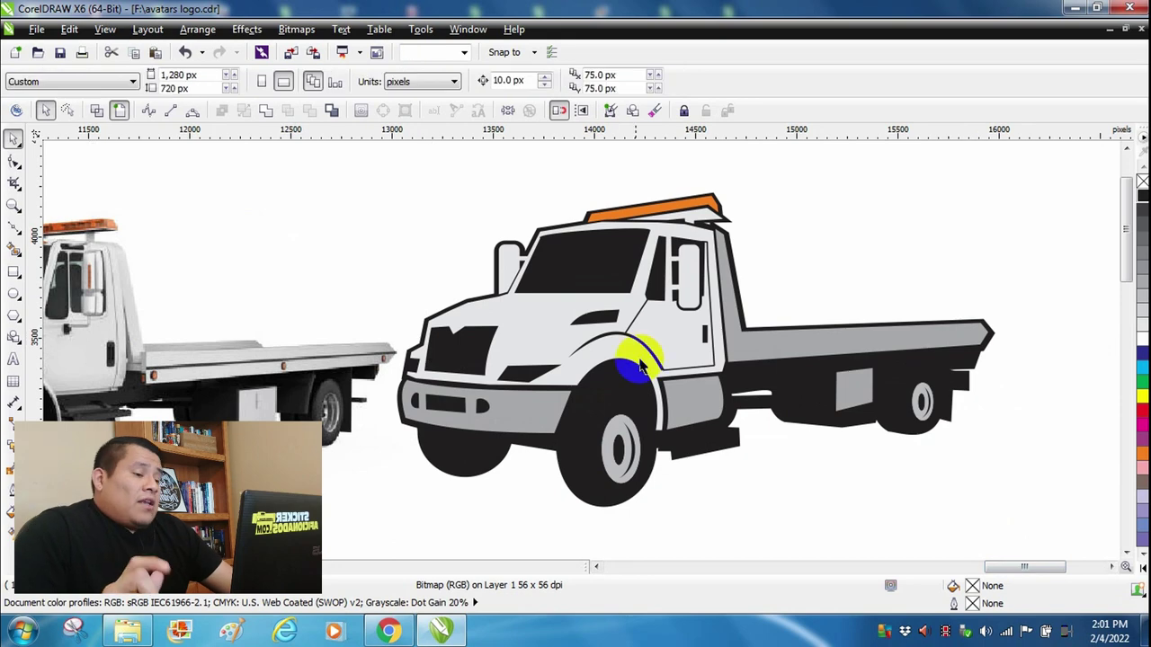
click(542, 342)
click(1140, 398)
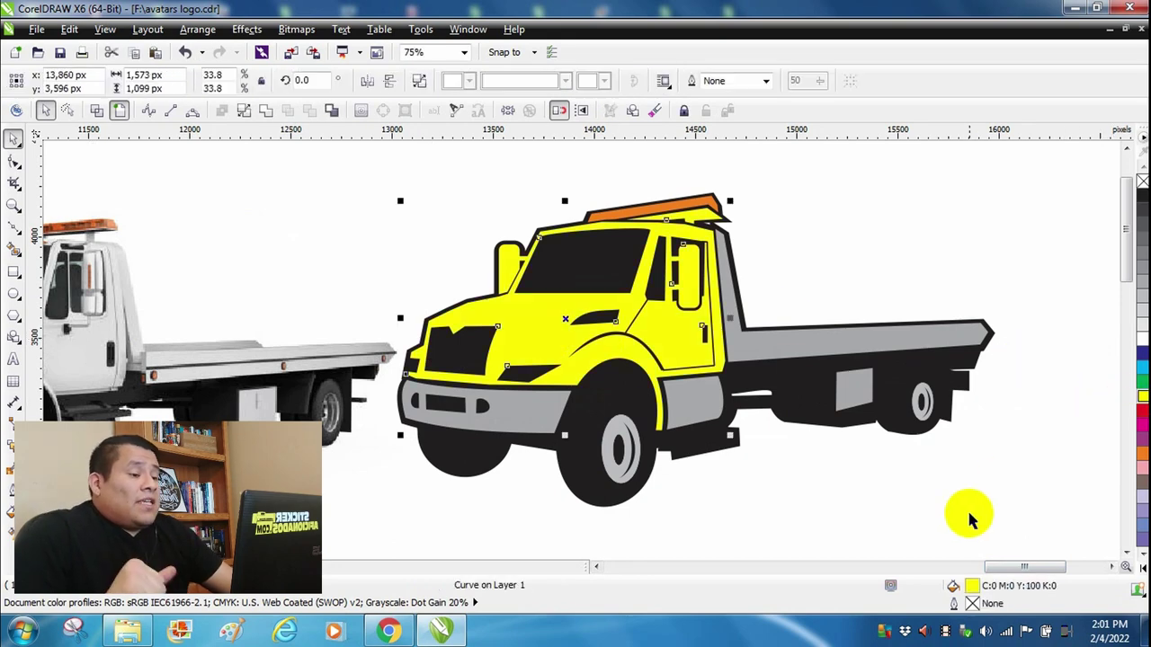
click(963, 513)
drag(1001, 557, 986, 563)
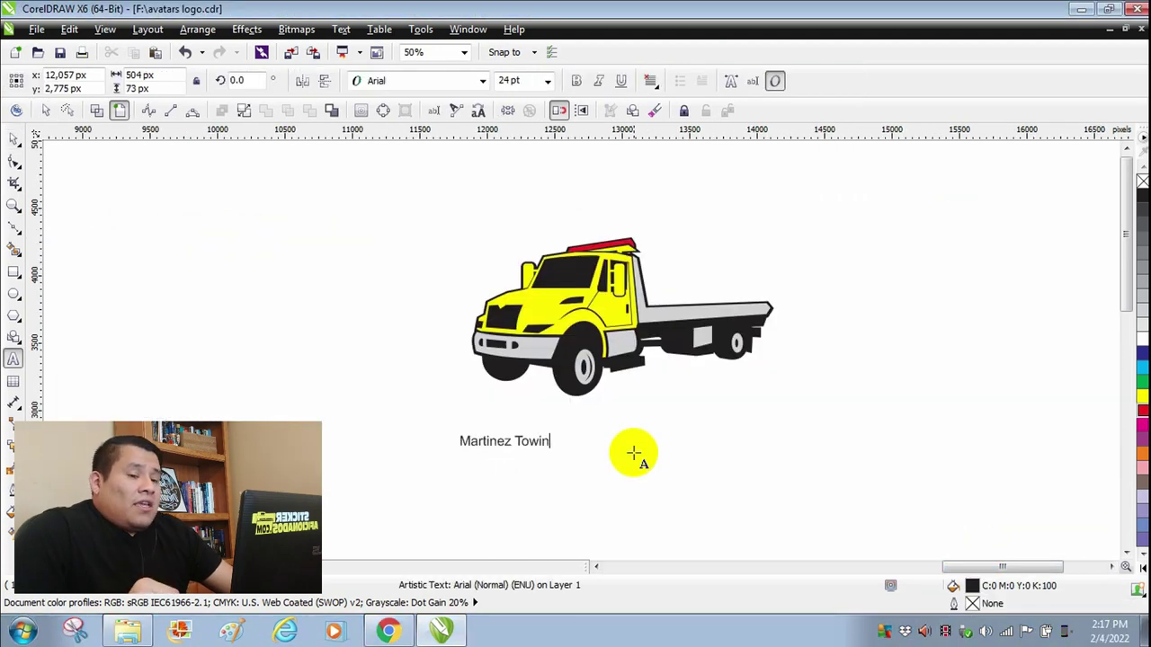
Set the "Martinez Towing" text beneath the truck in Old English Text MT and enlarge it to about 102 pt
click(13, 139)
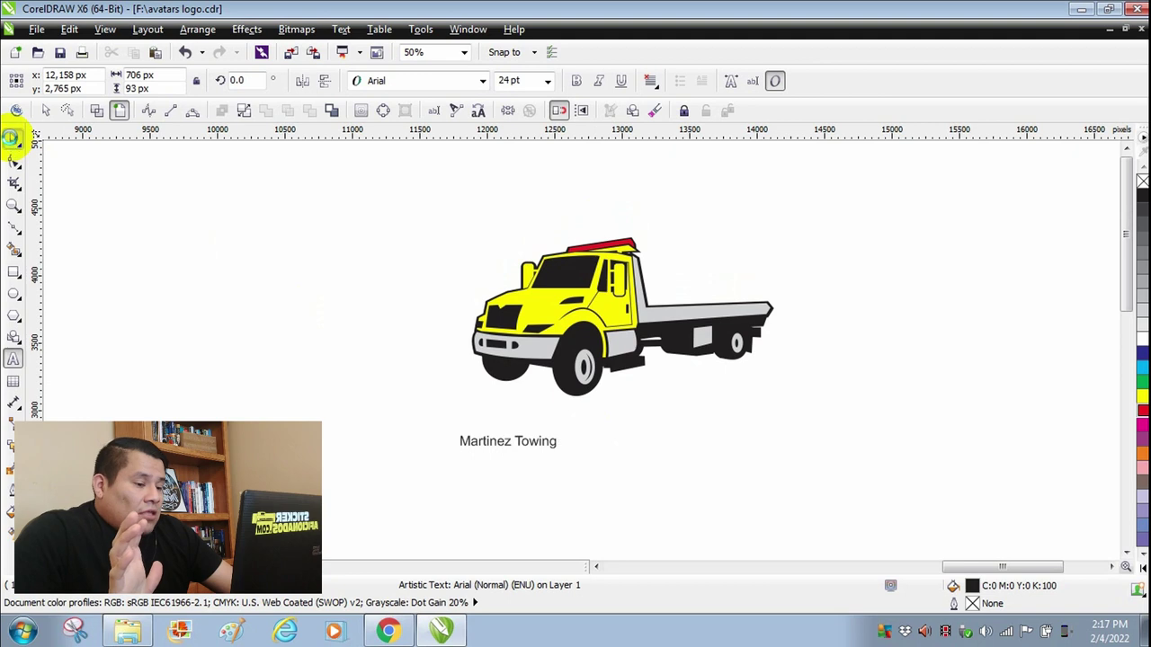
drag(561, 454, 699, 498)
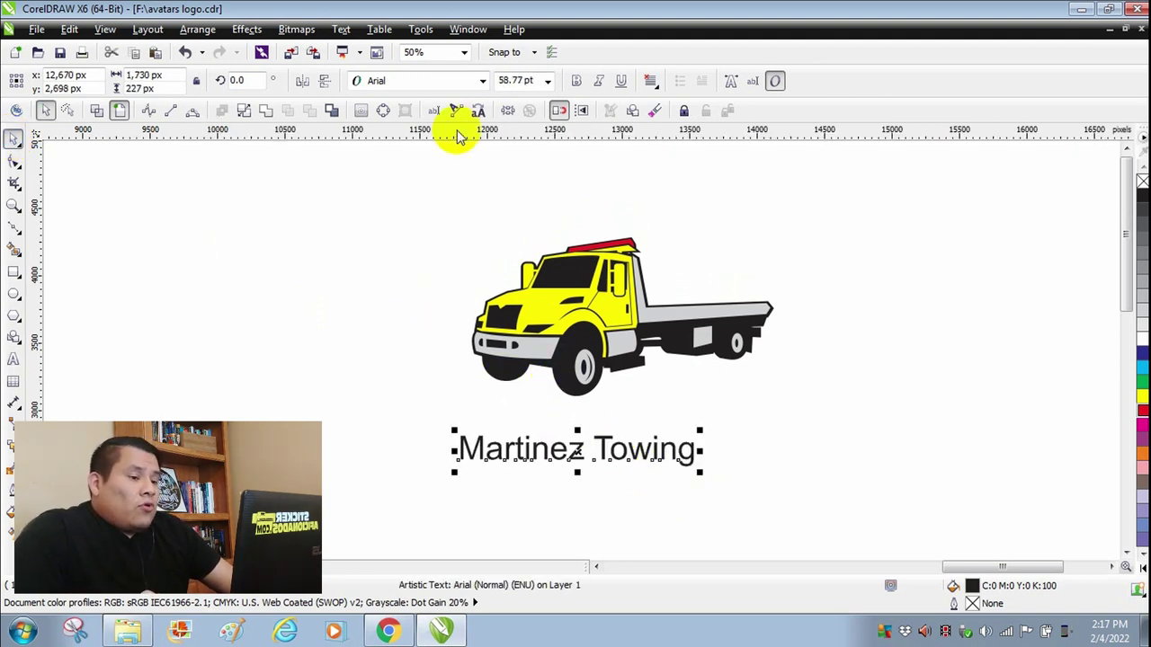
click(455, 83)
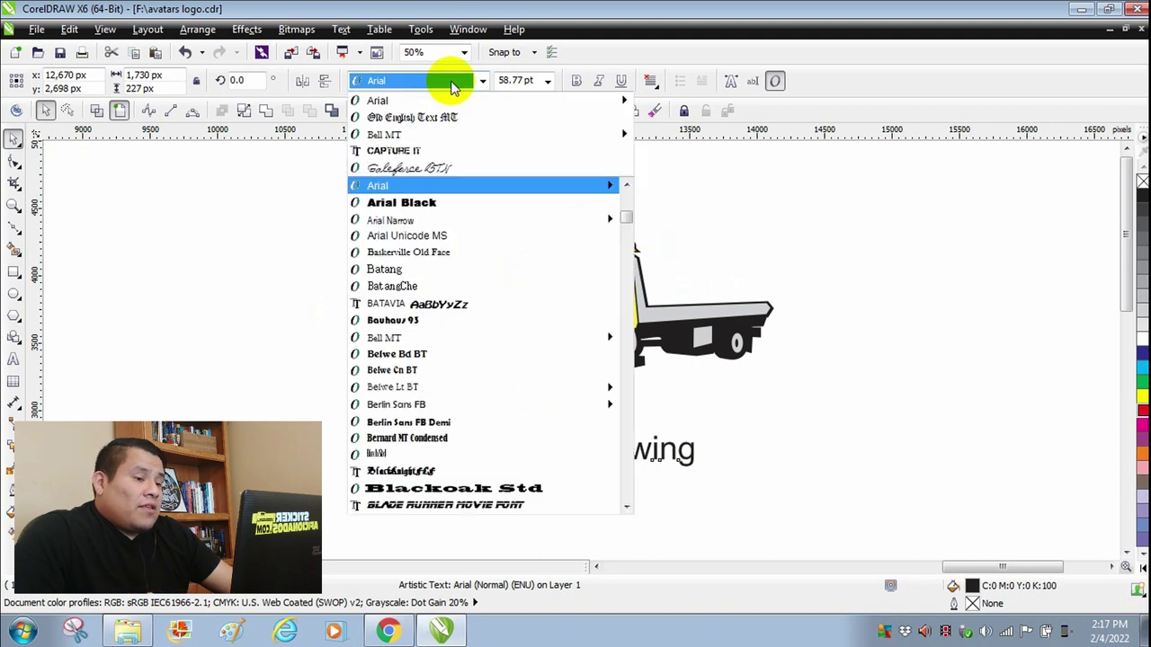
click(416, 118)
mouse_move(698, 429)
mouse_down()
mouse_move(801, 352)
mouse_move(869, 328)
mouse_up()
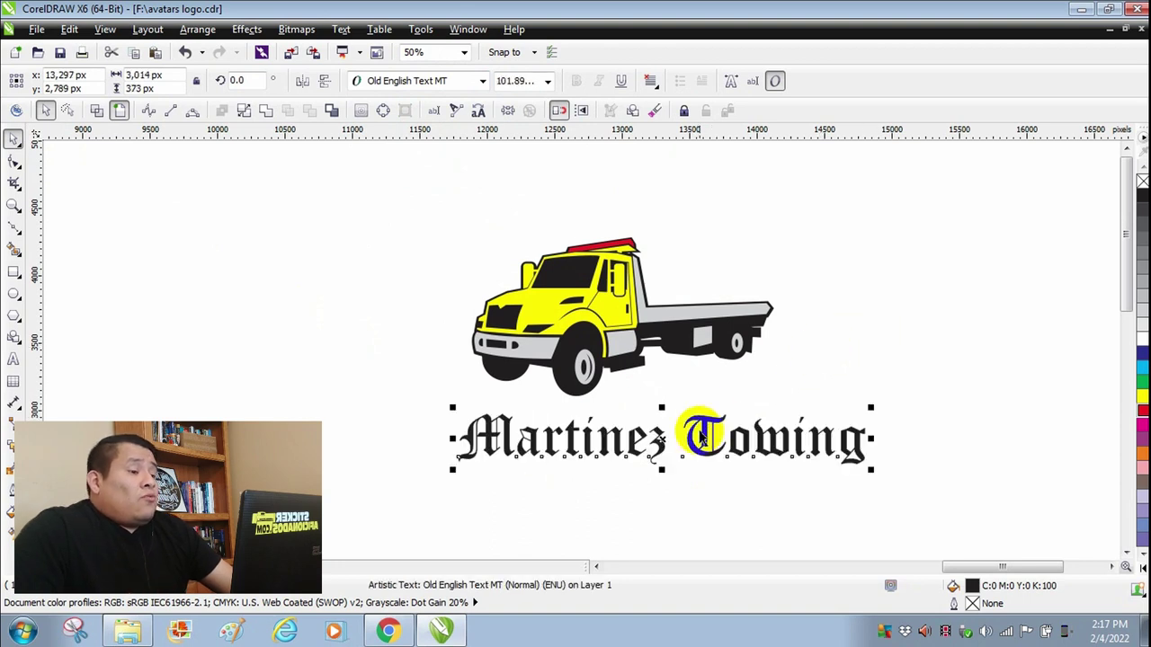
Place the company name above the truck at about 118 pt and fill it with yellow
drag(702, 432, 662, 192)
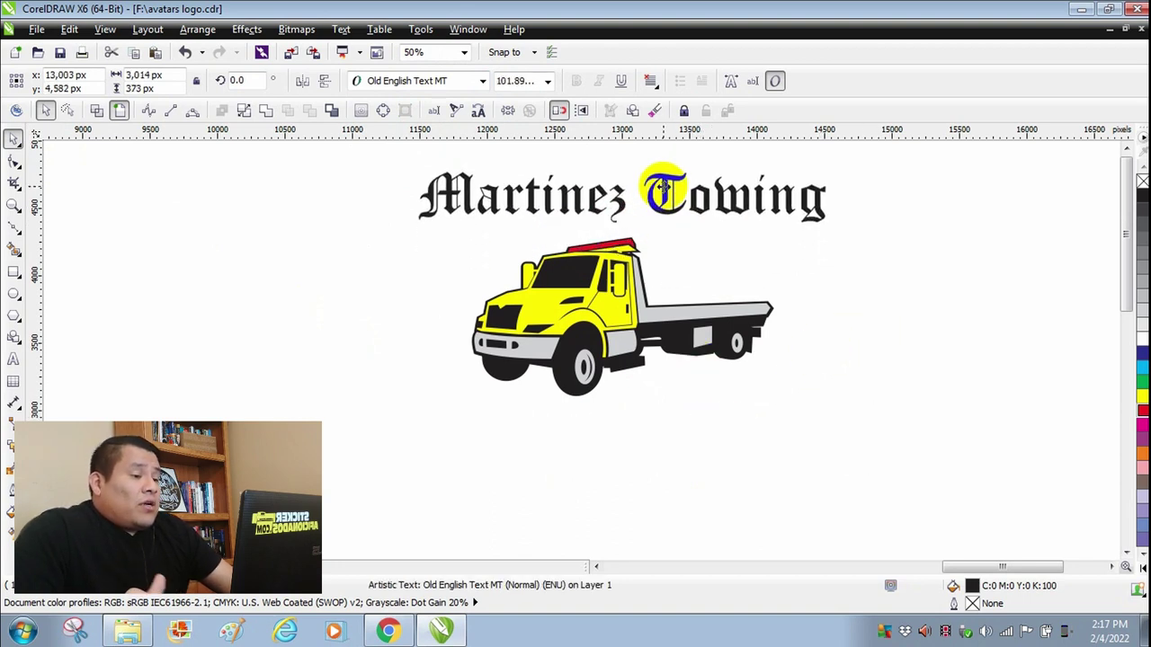
drag(827, 226, 890, 252)
drag(699, 193, 640, 186)
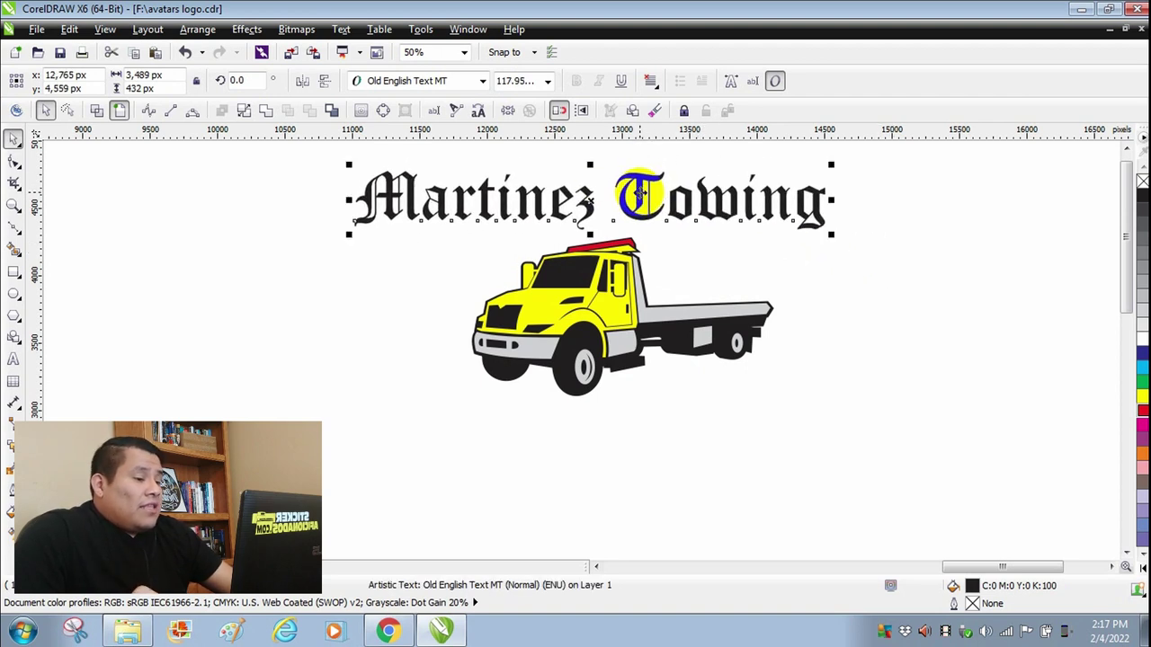
click(1140, 408)
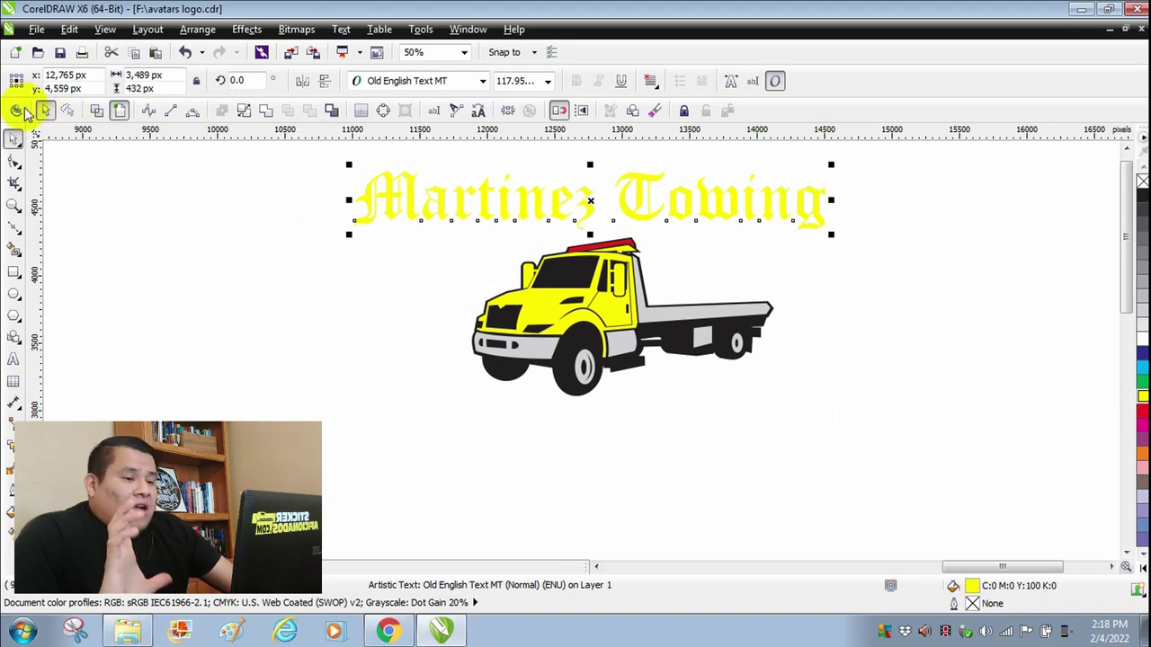
click(18, 109)
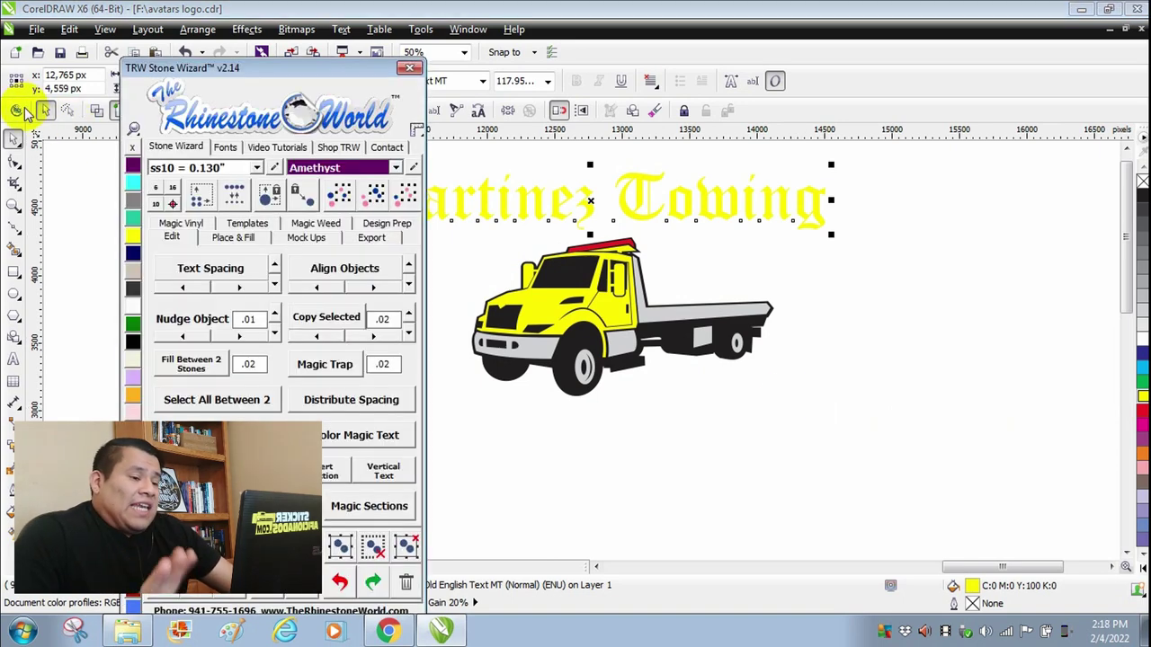
click(400, 72)
click(170, 329)
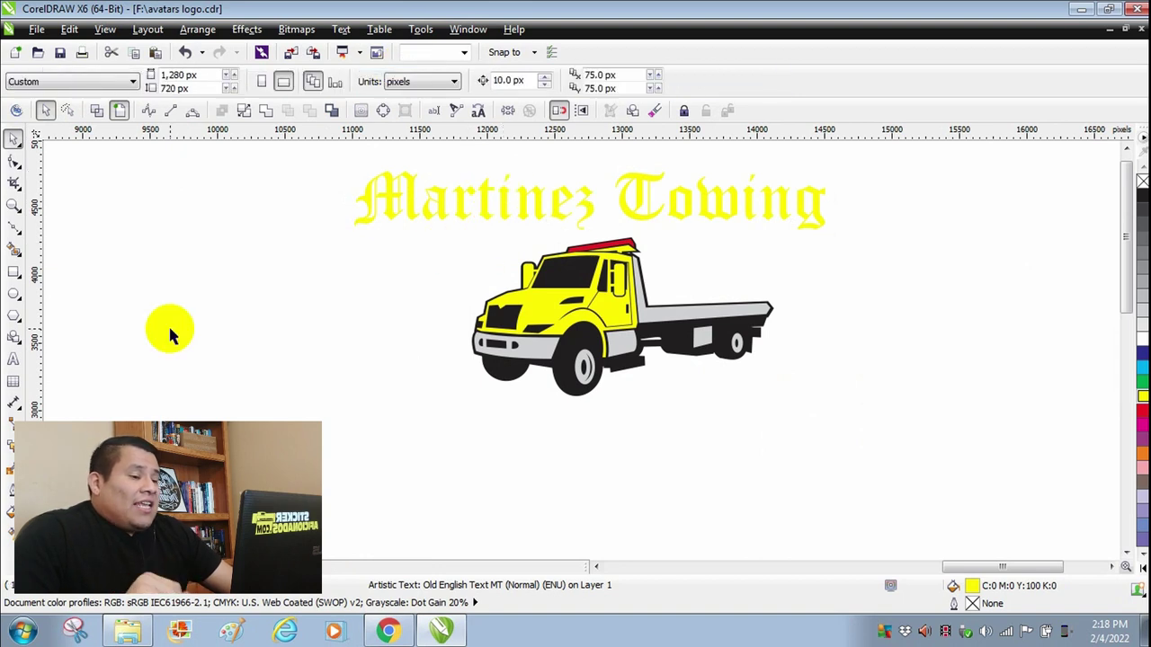
Draw an ellipse about 2,744 by 1,790 px around the truck and shift it slightly to surround the drawing
click(15, 295)
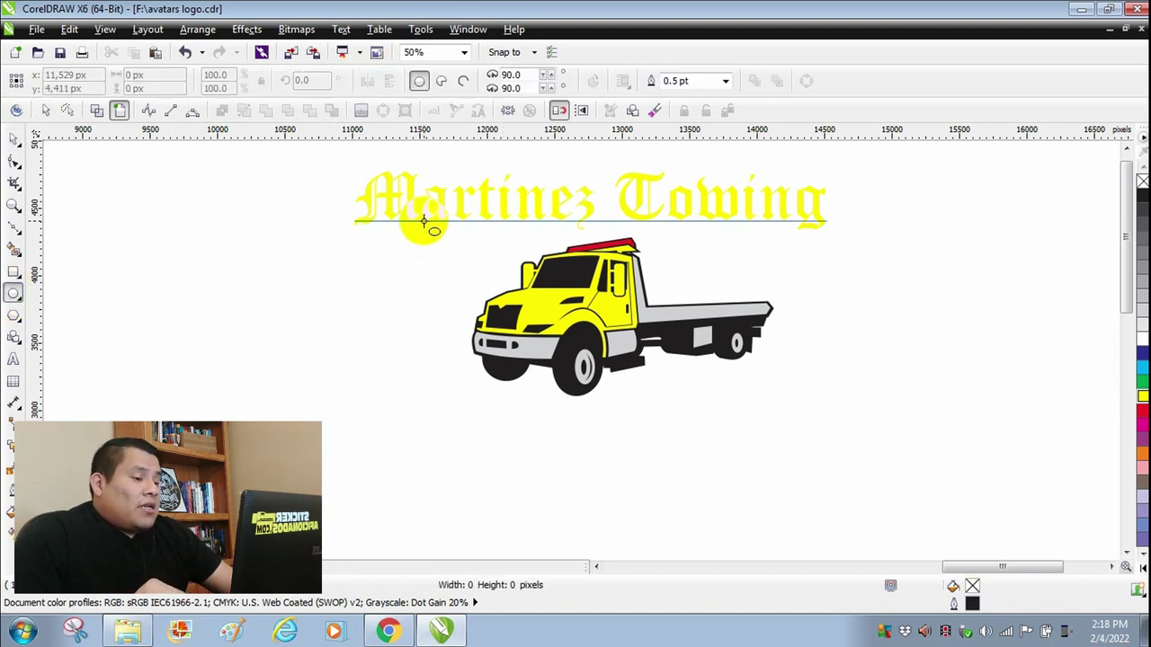
drag(423, 220, 797, 467)
click(15, 140)
drag(551, 403, 555, 403)
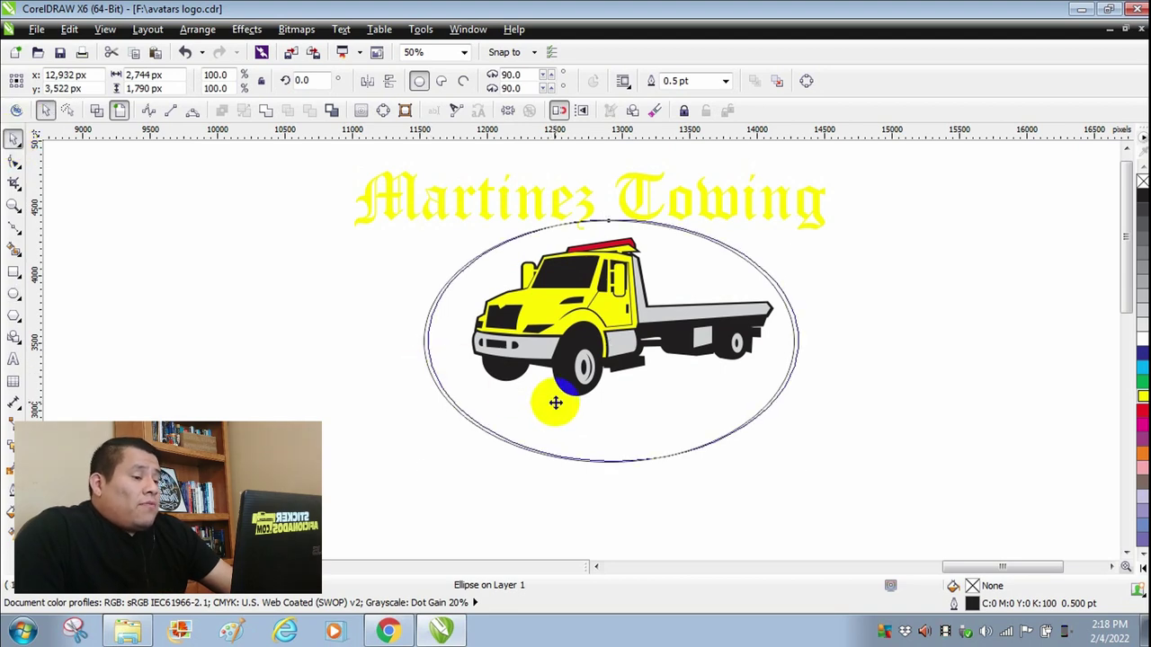
Fit the yellow company name to the ellipse so that it arches over the truck
click(579, 198)
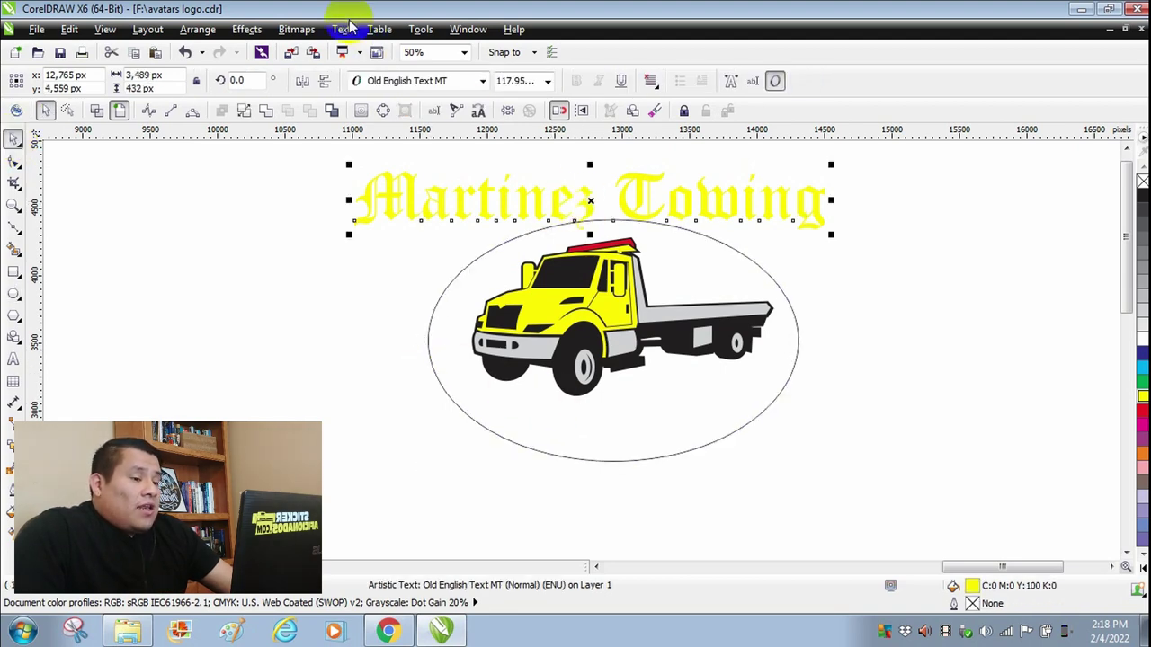
click(341, 29)
click(387, 171)
click(609, 232)
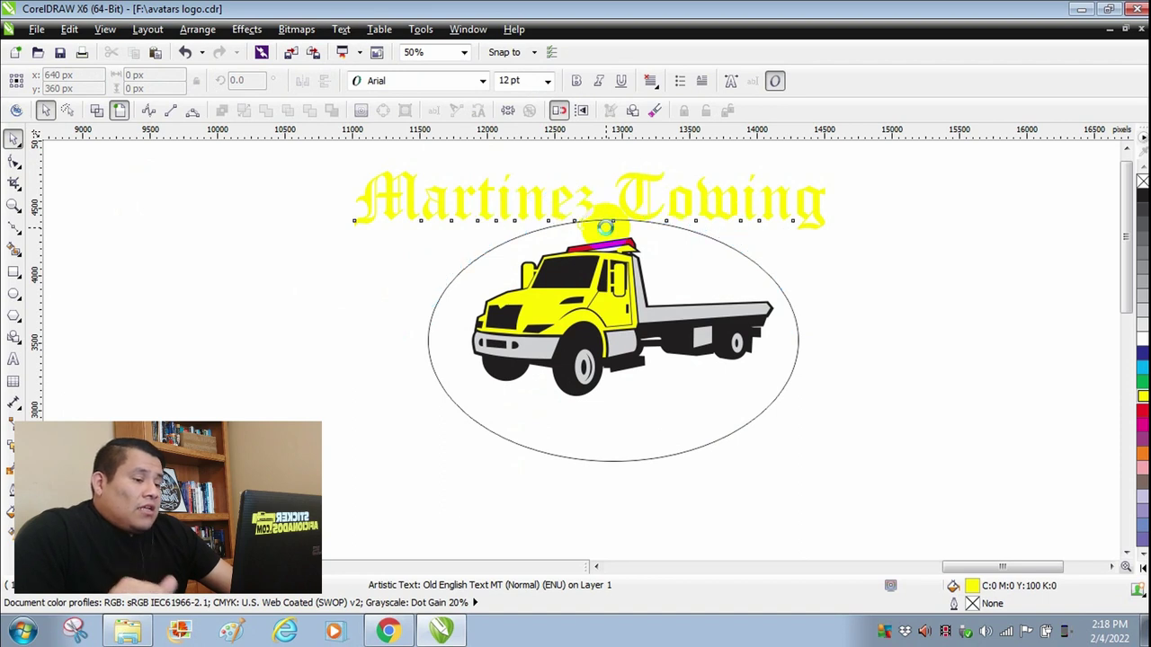
click(613, 397)
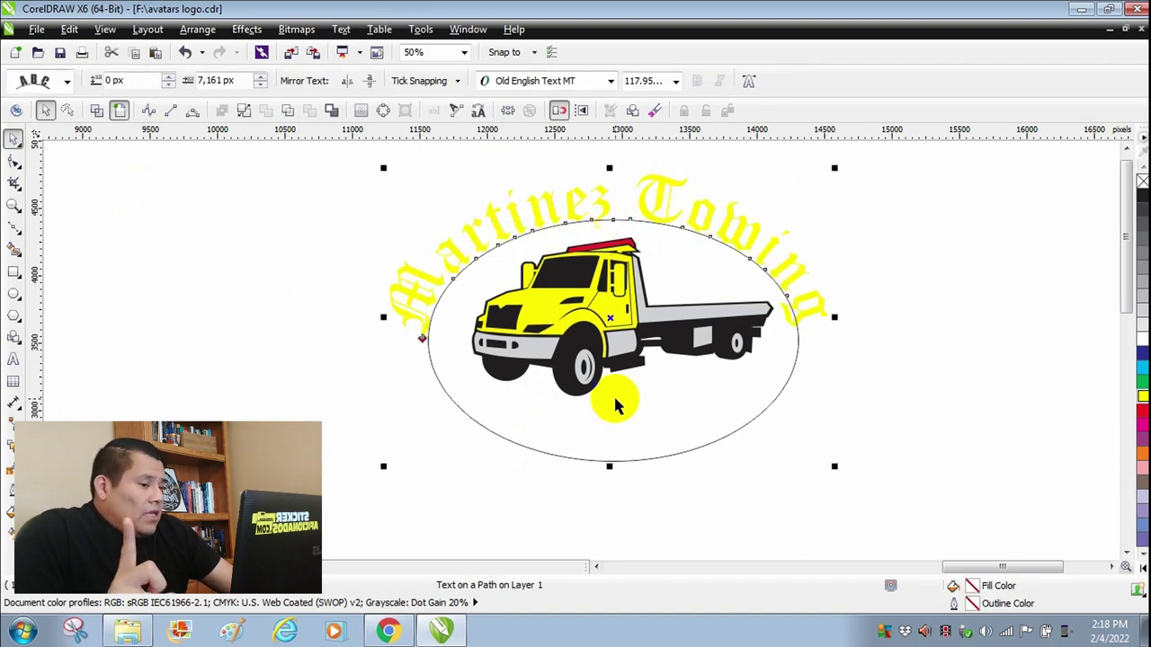
Break the arched text apart from its path and delete the ellipse
click(243, 109)
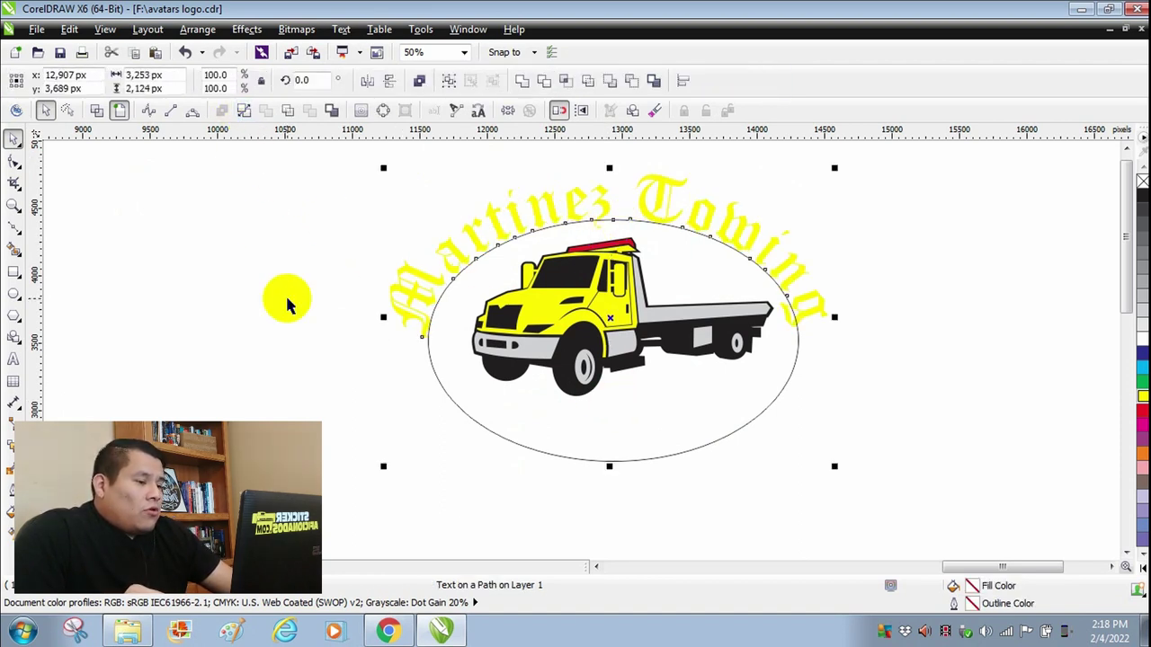
click(286, 303)
click(527, 440)
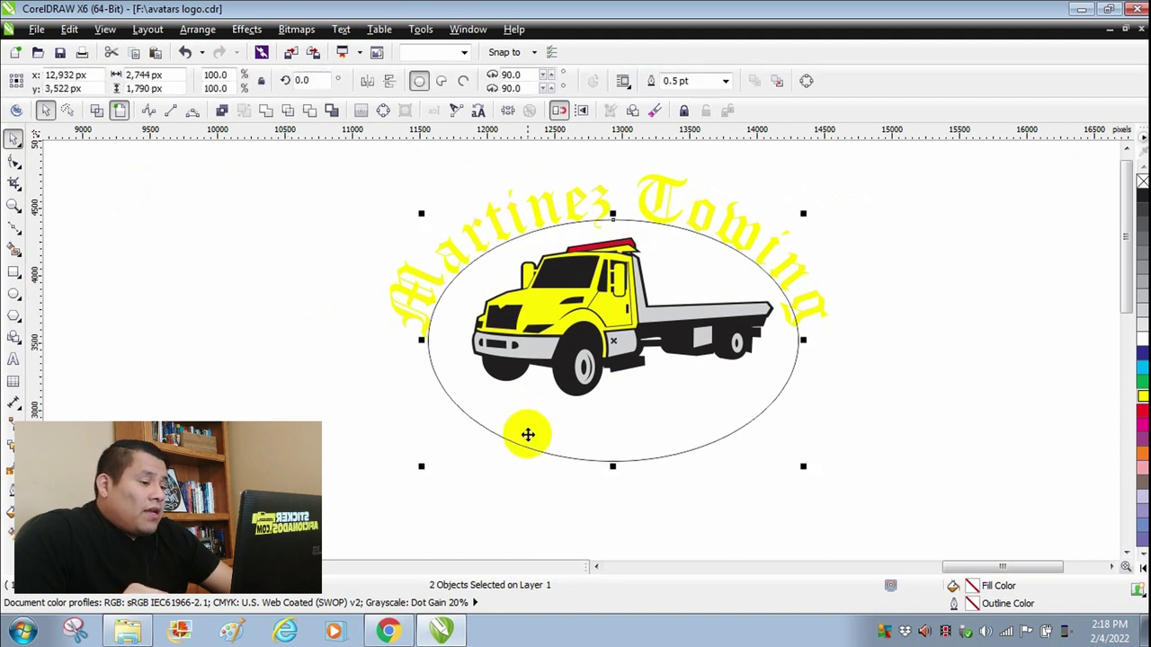
key(Delete)
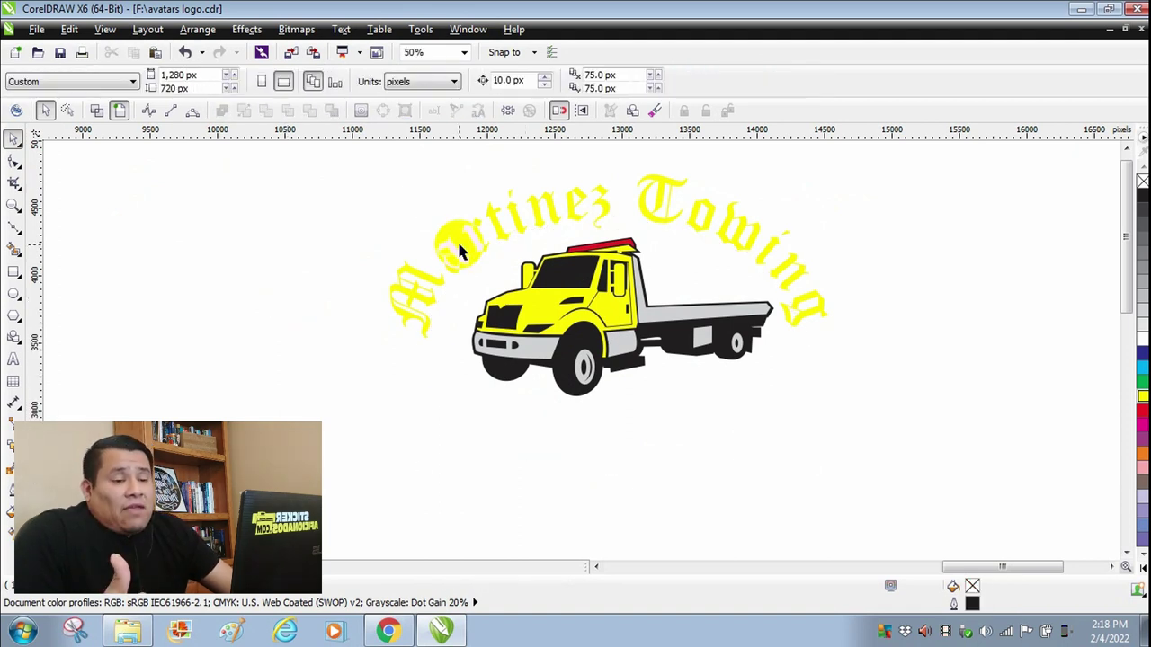
Create an outside contour around the arched text with the Stone Wizard's Island Fill, using an Islands value of 0.5
click(453, 243)
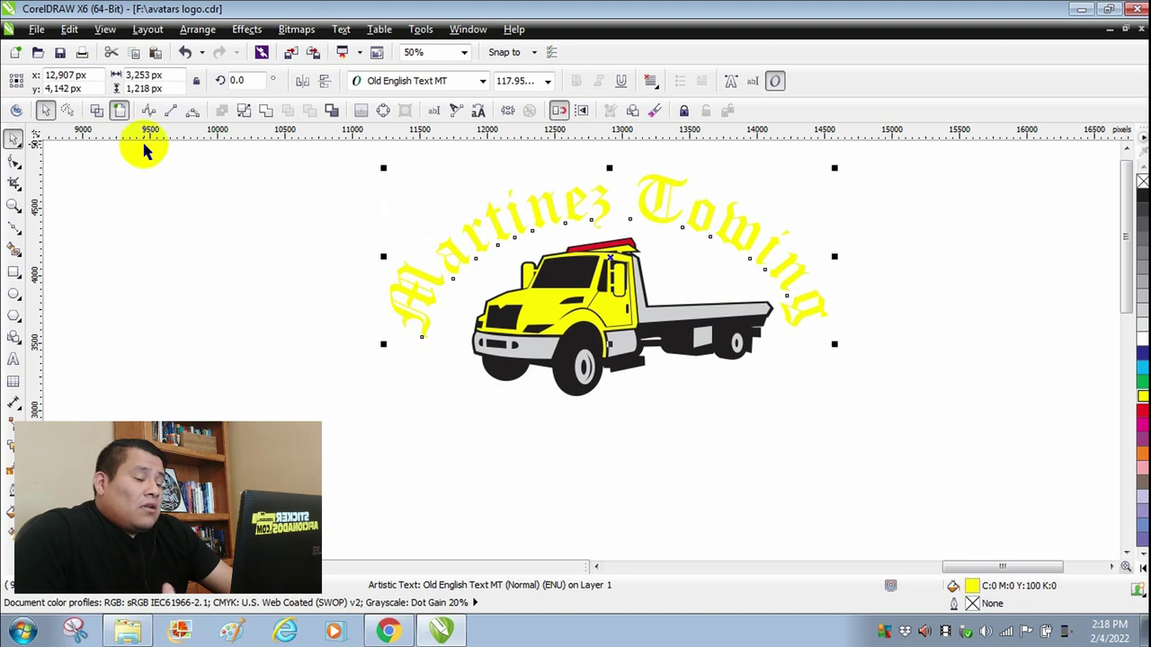
click(13, 112)
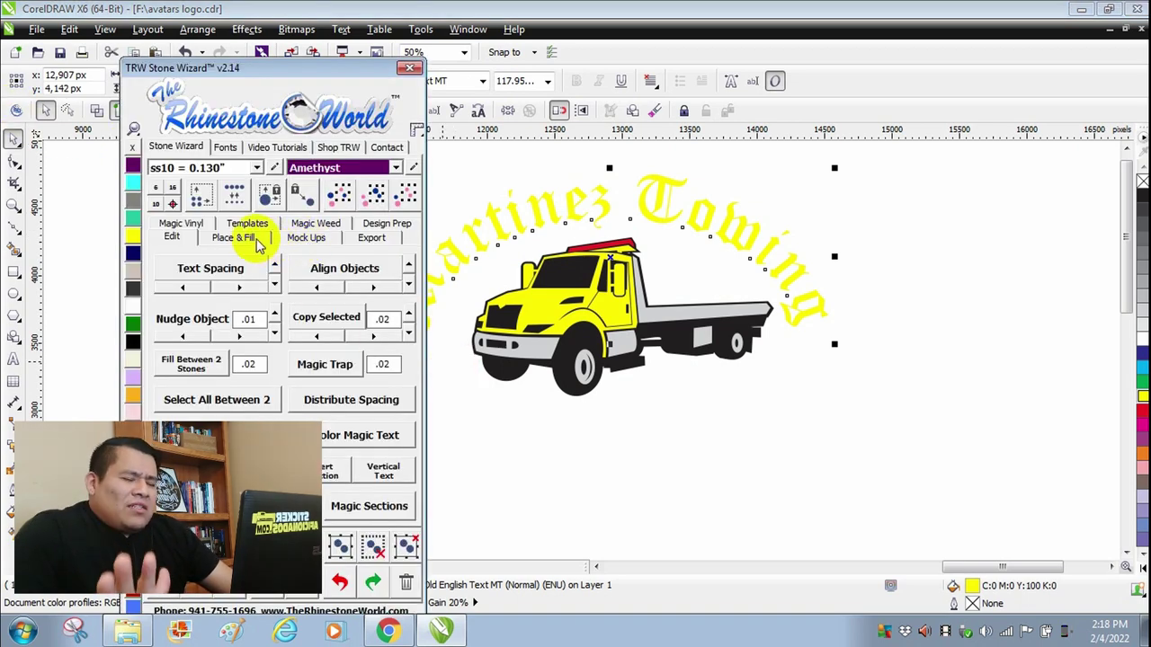
click(259, 241)
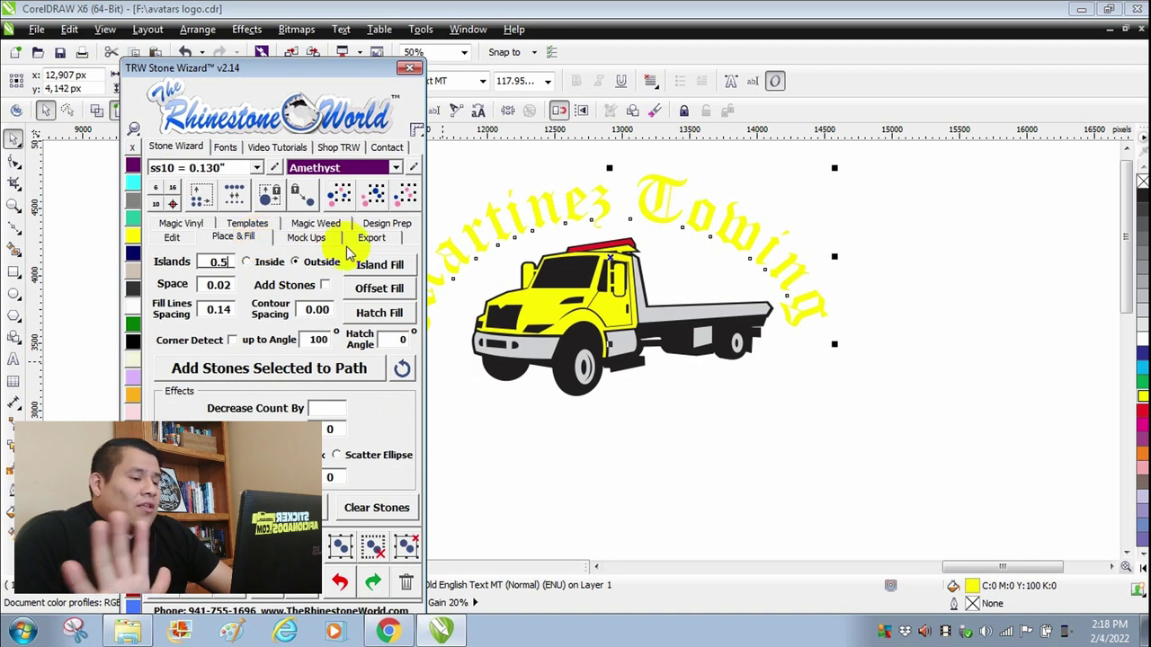
click(364, 263)
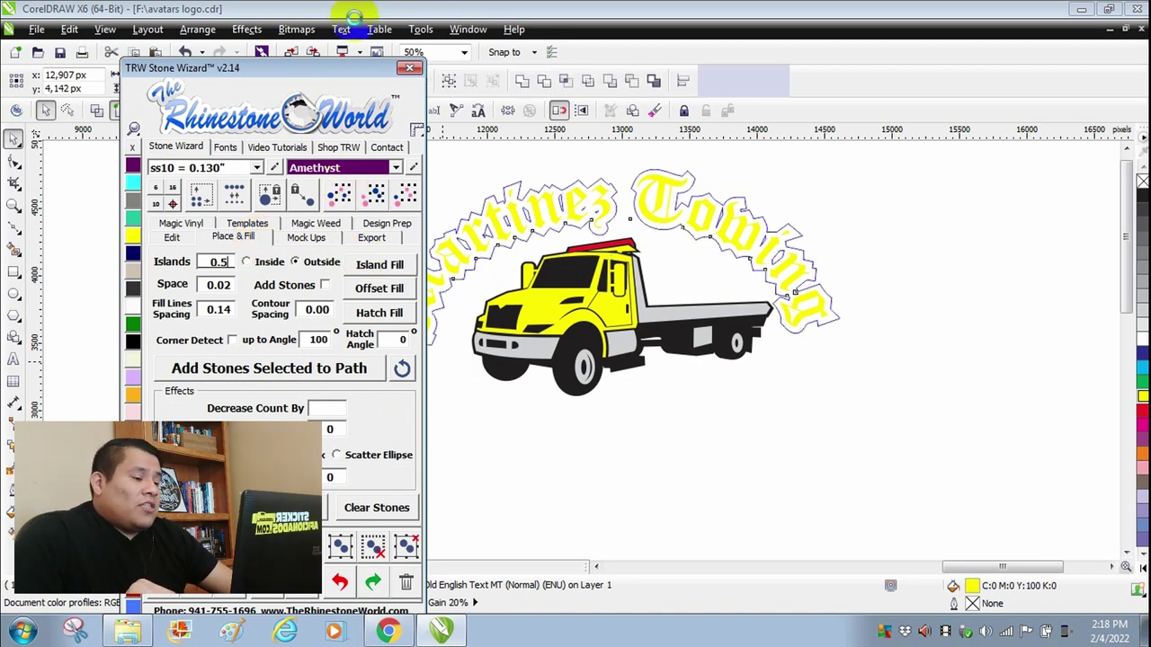
click(409, 69)
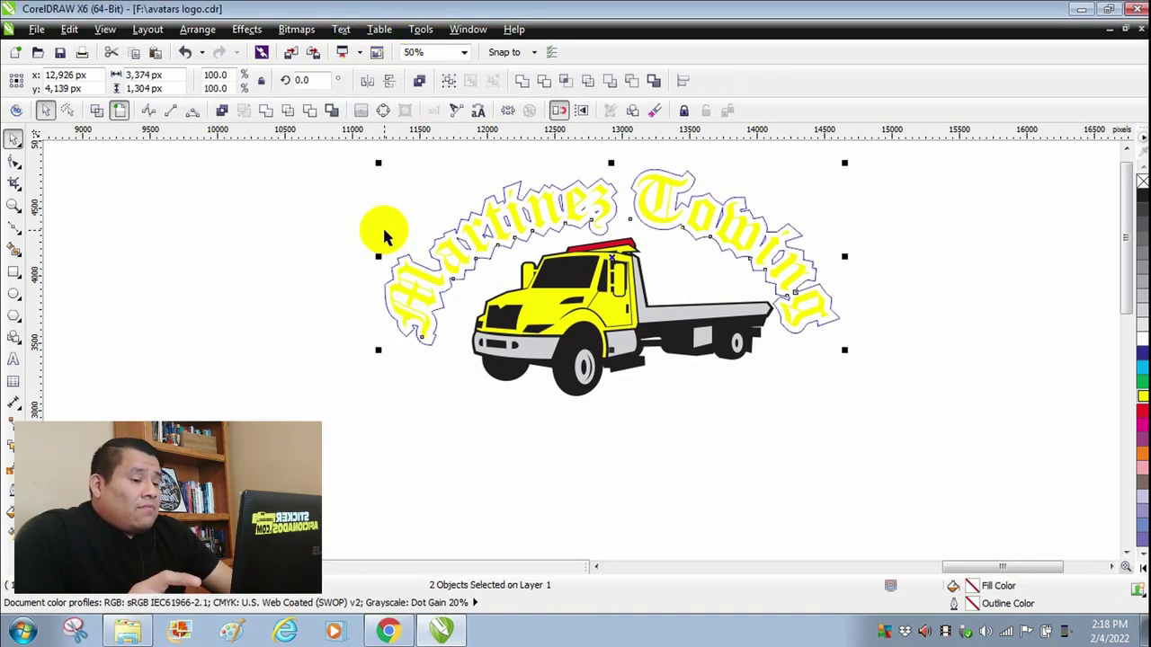
Fill the contour around the arched text with black and remove its blue outline
click(382, 225)
click(416, 253)
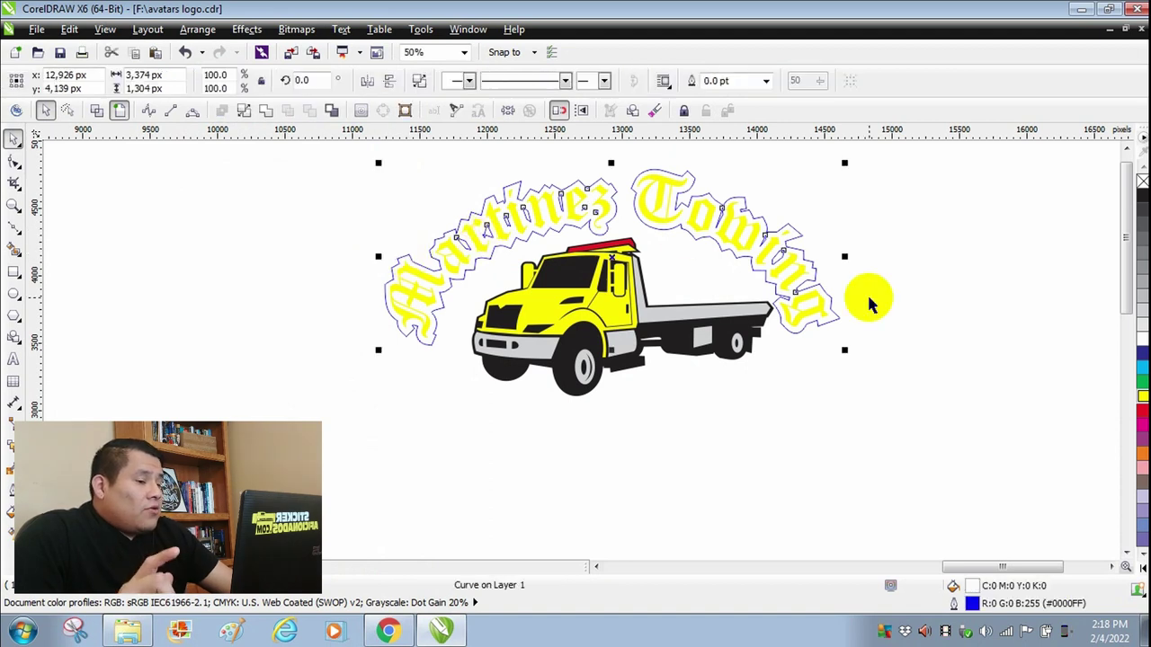
click(1142, 194)
right_click(1142, 180)
click(1018, 275)
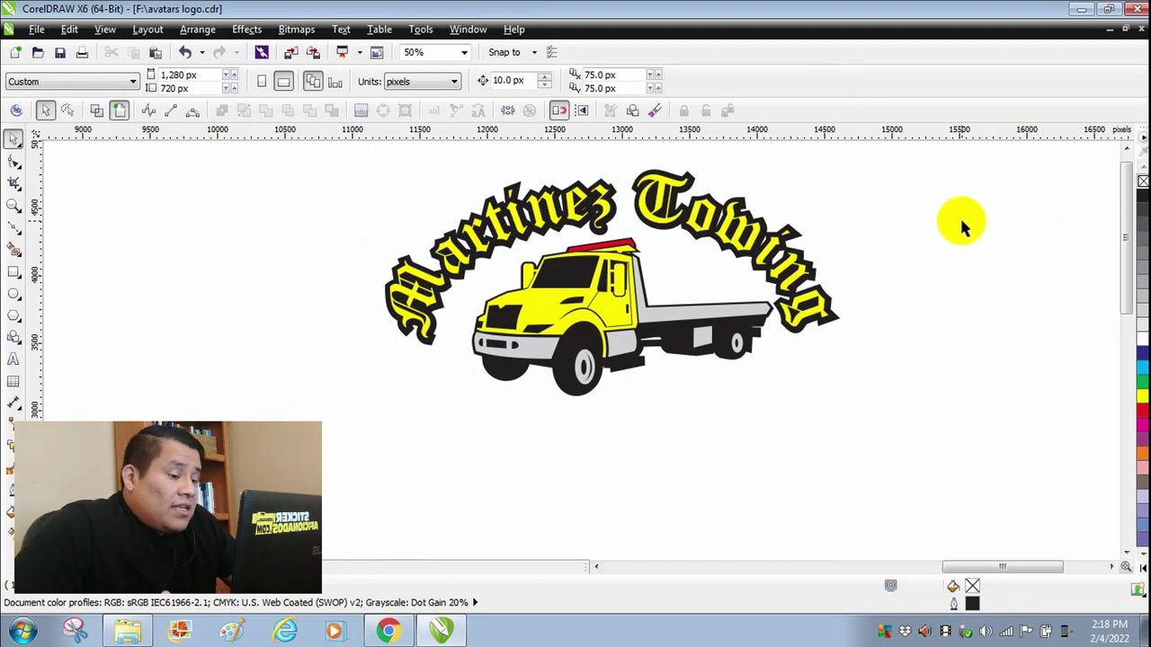
Nudge all parts of the vector truck slightly left to center it under the arched text
drag(897, 196, 462, 435)
key(Left)
key(Left)
key(Left)
key(Left)
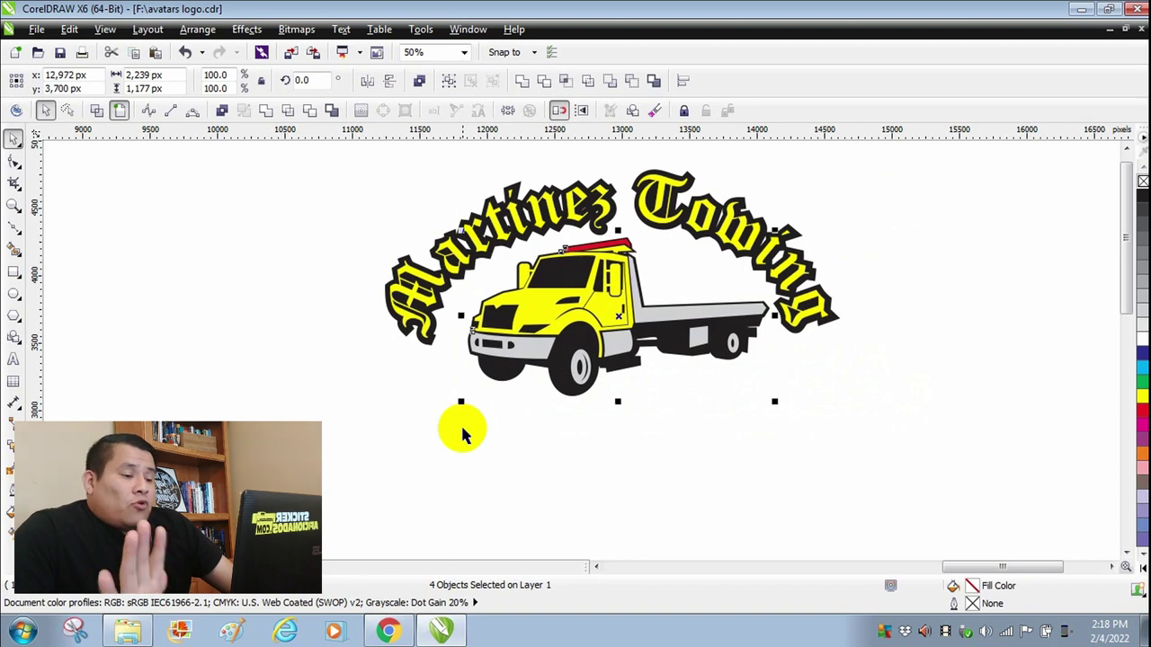
click(656, 493)
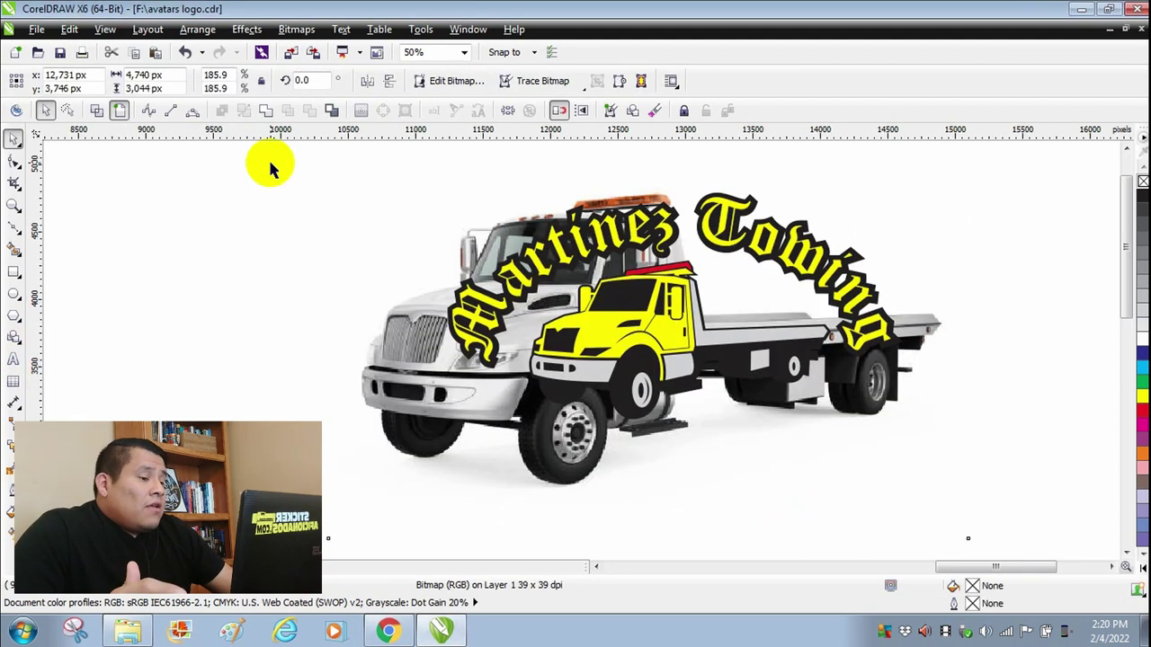
Scale the whole logo, text and truck together, down to about 1,309 by 652 px over the photographed truck's windshield
drag(270, 161, 904, 437)
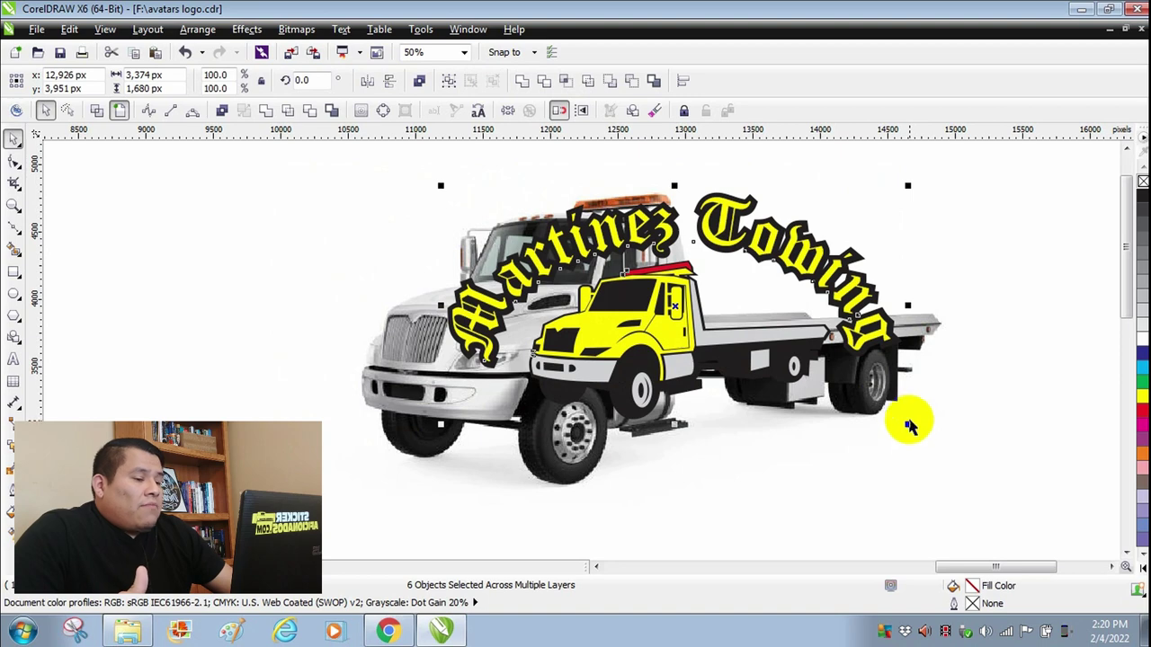
drag(909, 424, 618, 280)
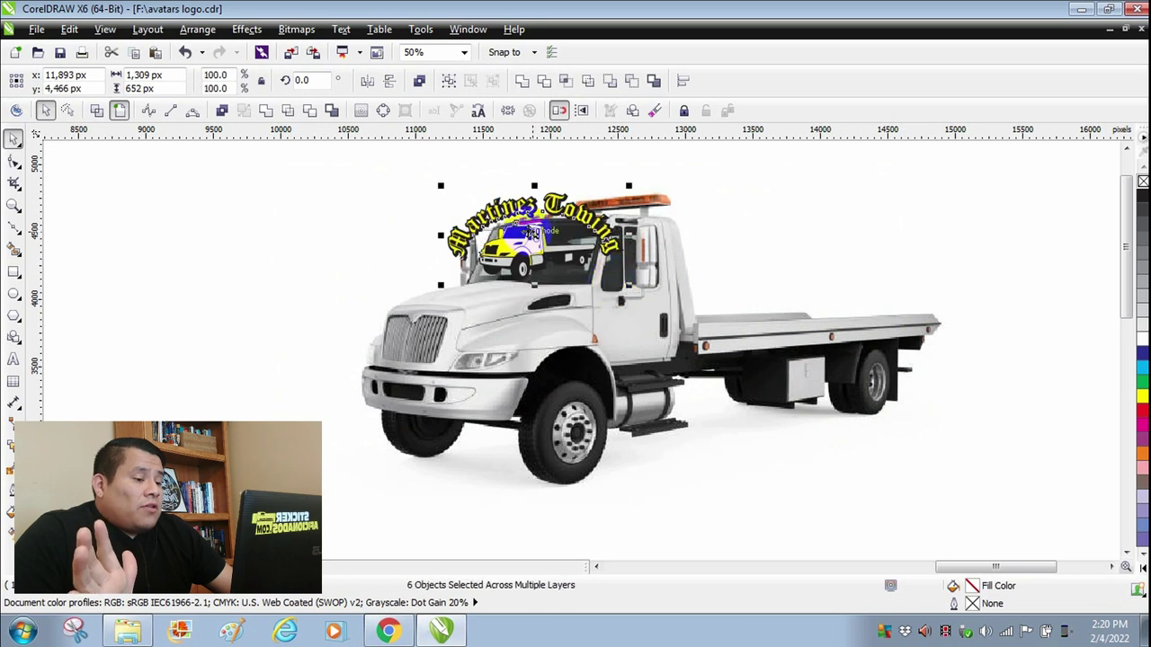
Try the logo beside the photographed truck's cab door, and place it enlarged in the empty area above the flatbed
drag(534, 235, 655, 267)
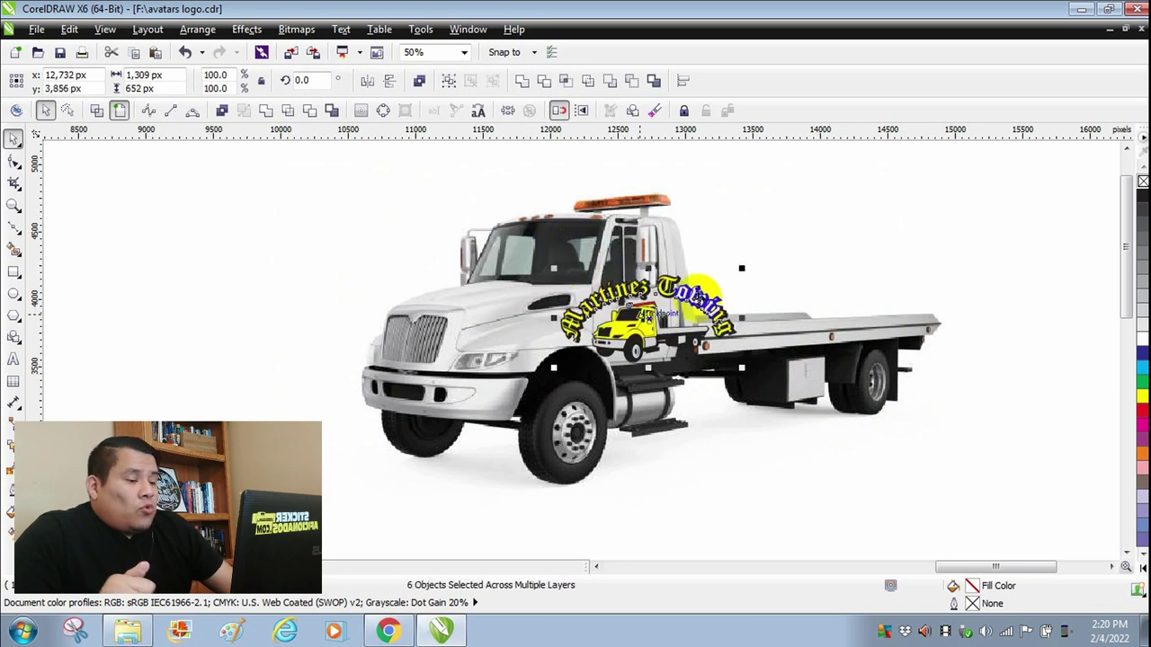
click(745, 269)
click(1054, 383)
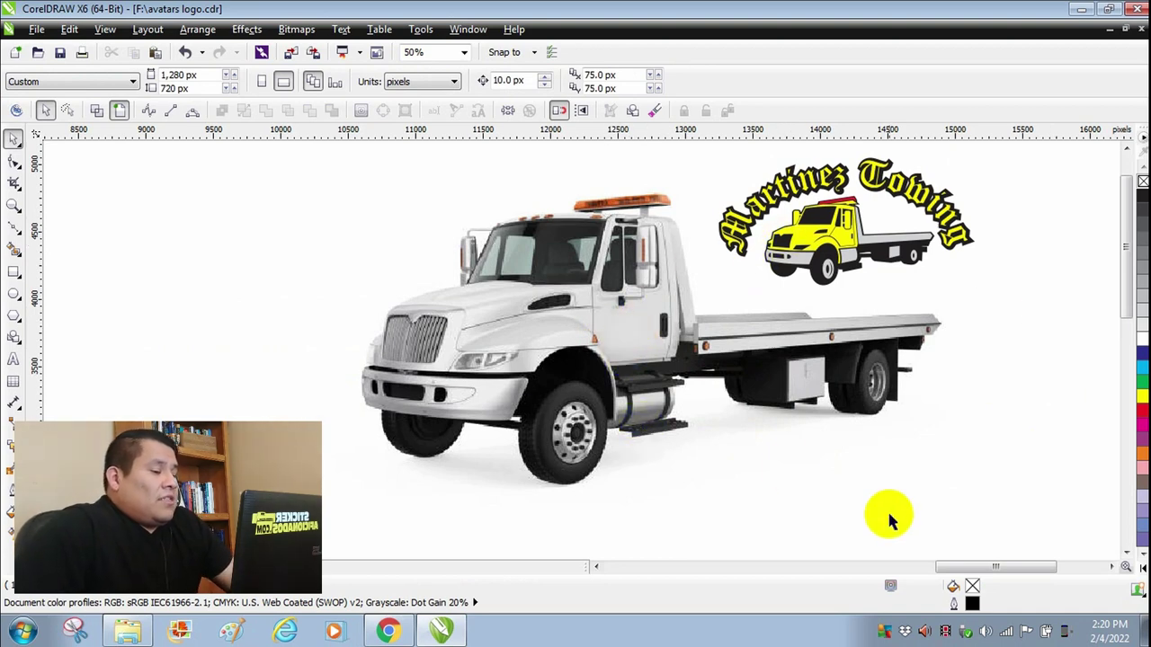
Delete the photograph of the white tow truck
drag(1142, 369, 644, 334)
click(566, 319)
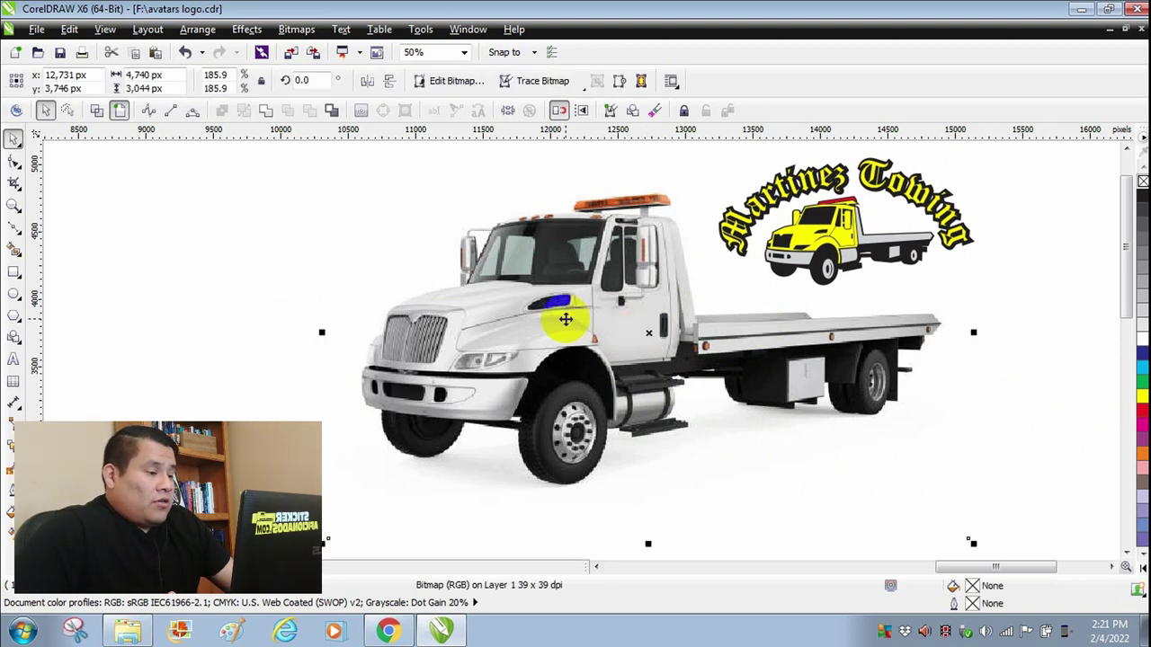
key(Delete)
Enlarge the whole logo to about 3,782 by 1,883 px and move it to the middle of the visible canvas
drag(941, 241, 494, 432)
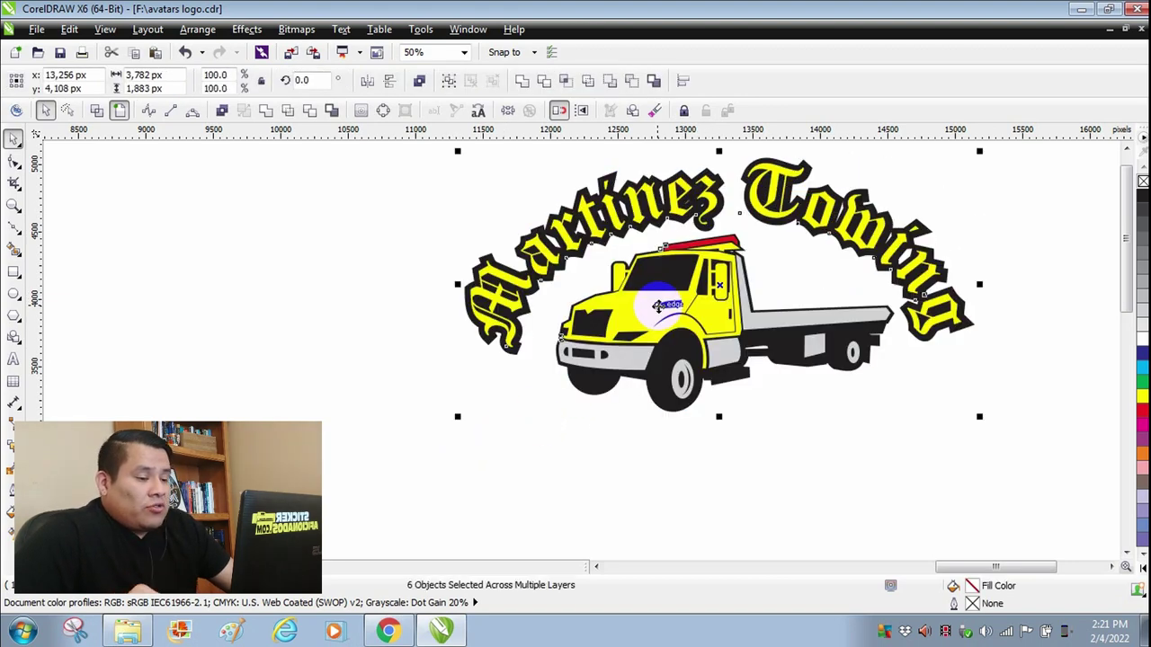
drag(509, 384, 355, 451)
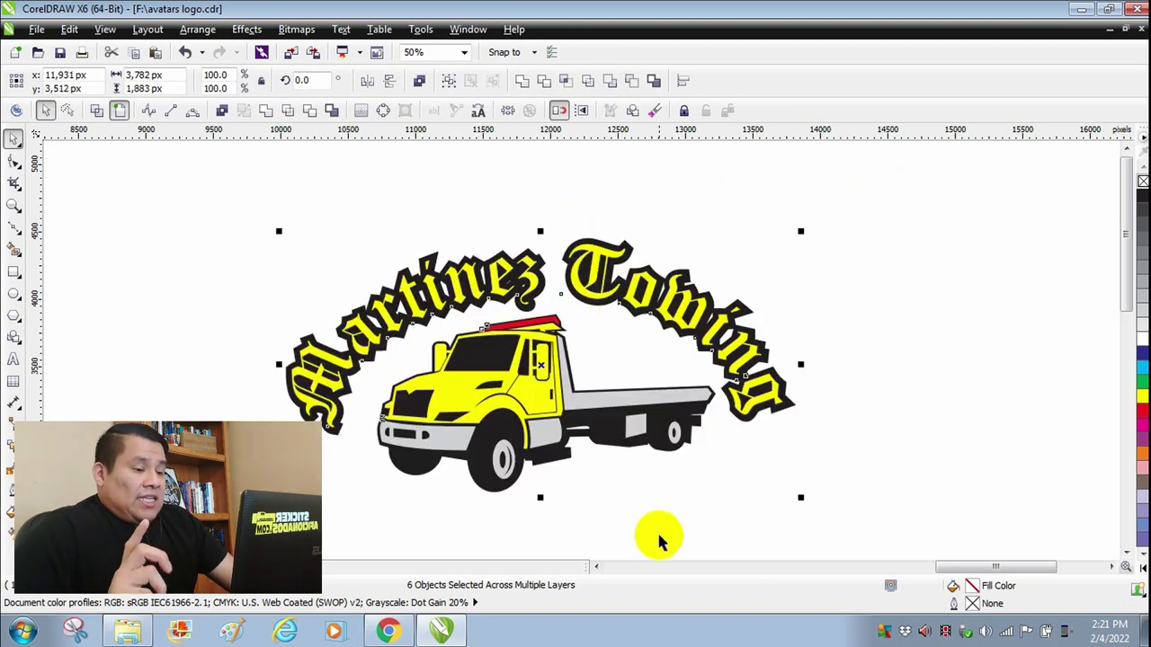
click(636, 518)
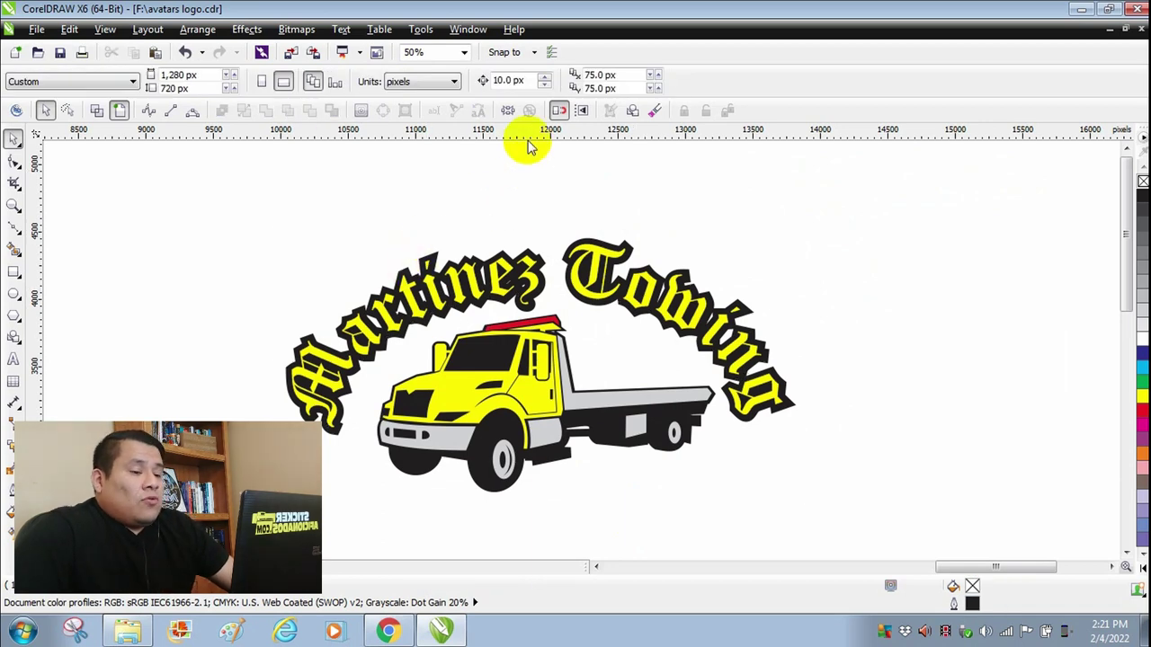
Add a horizontal guideline above the arched text and draw a rectangle about 288 by 269 px against it, above the arch's left end
drag(530, 133, 532, 220)
click(71, 254)
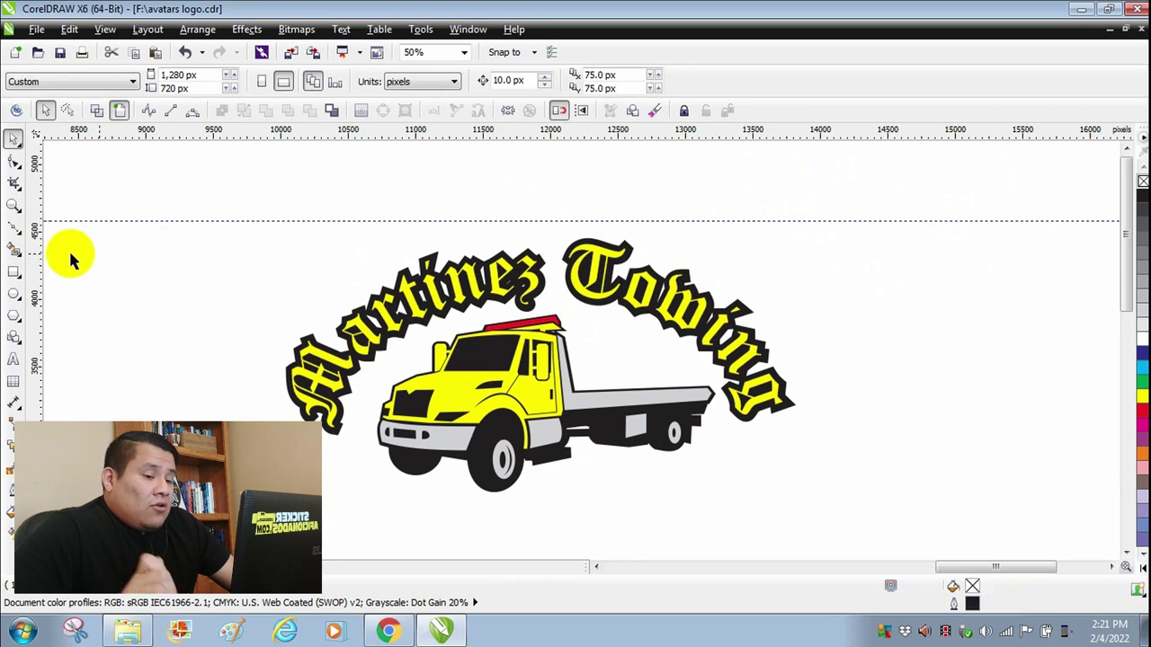
key(F6)
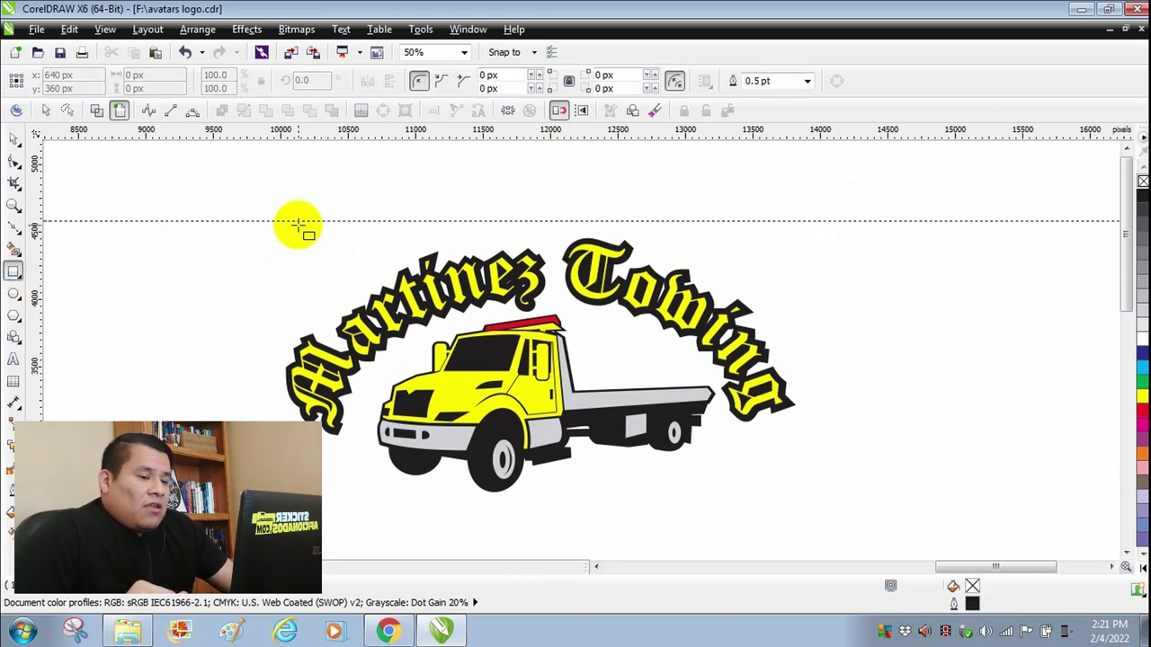
drag(298, 221, 337, 258)
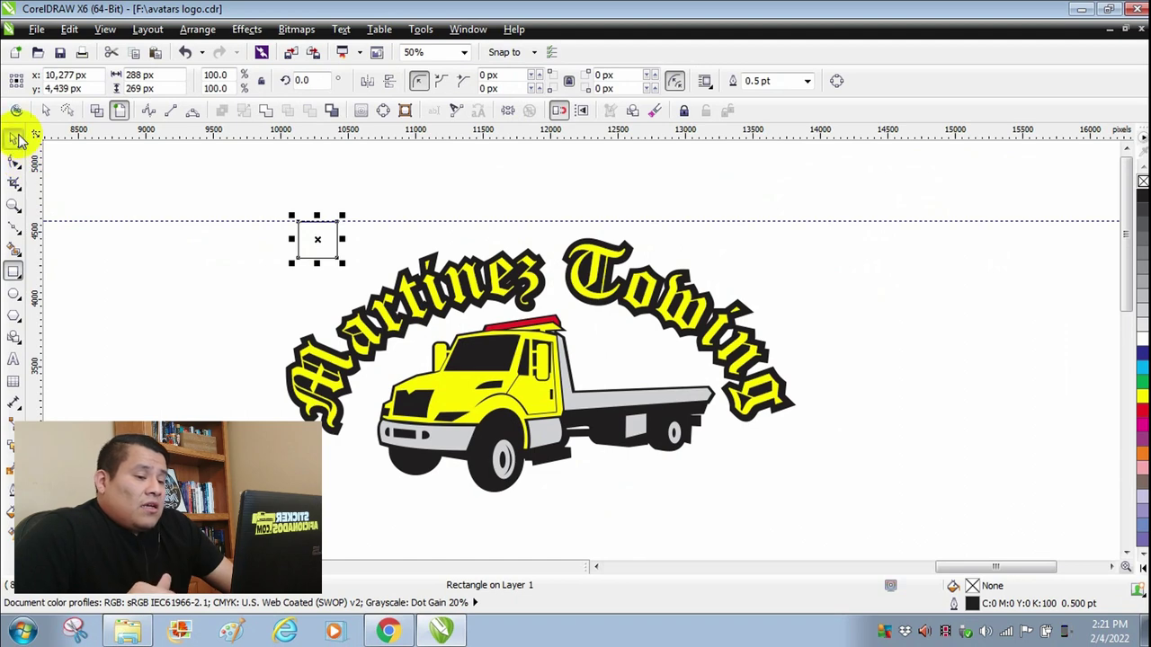
Copy the small rectangle along the guideline to above the arched text's right end, and delete the guideline
click(18, 139)
drag(318, 239, 754, 244)
click(800, 272)
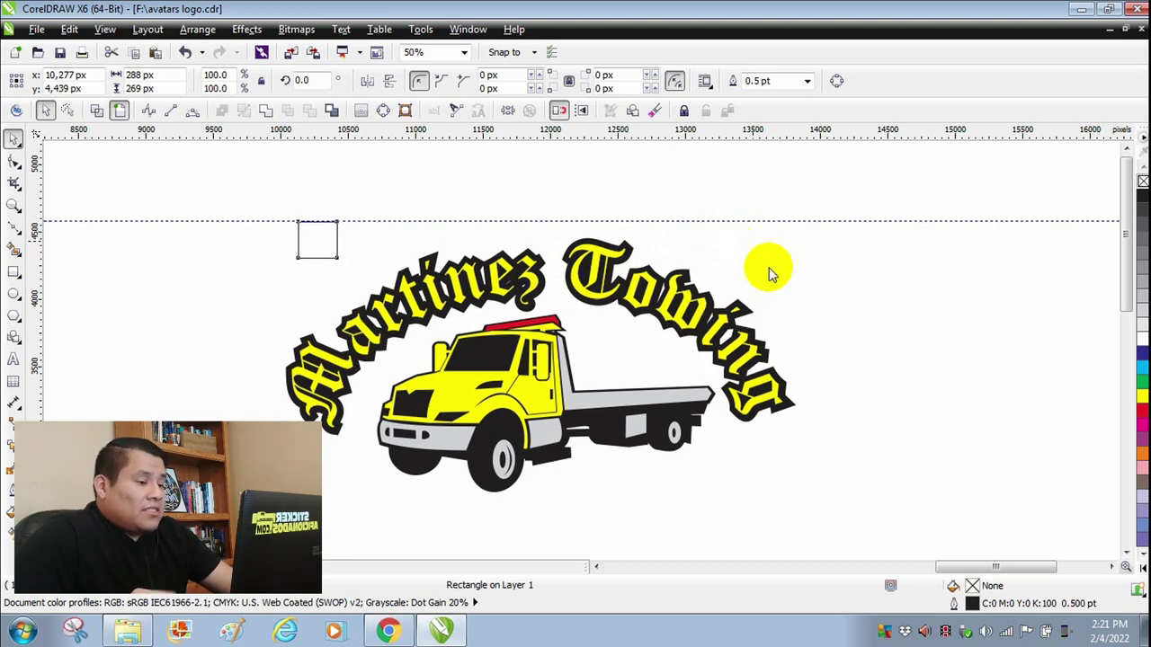
key(Up)
click(824, 294)
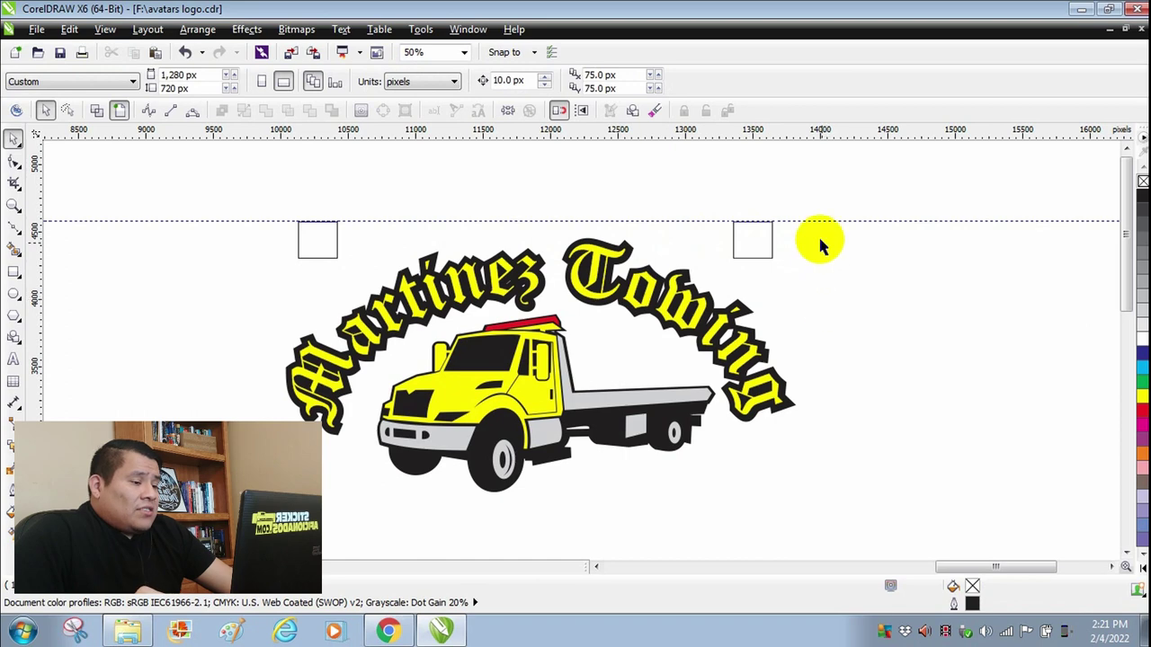
click(813, 221)
key(Delete)
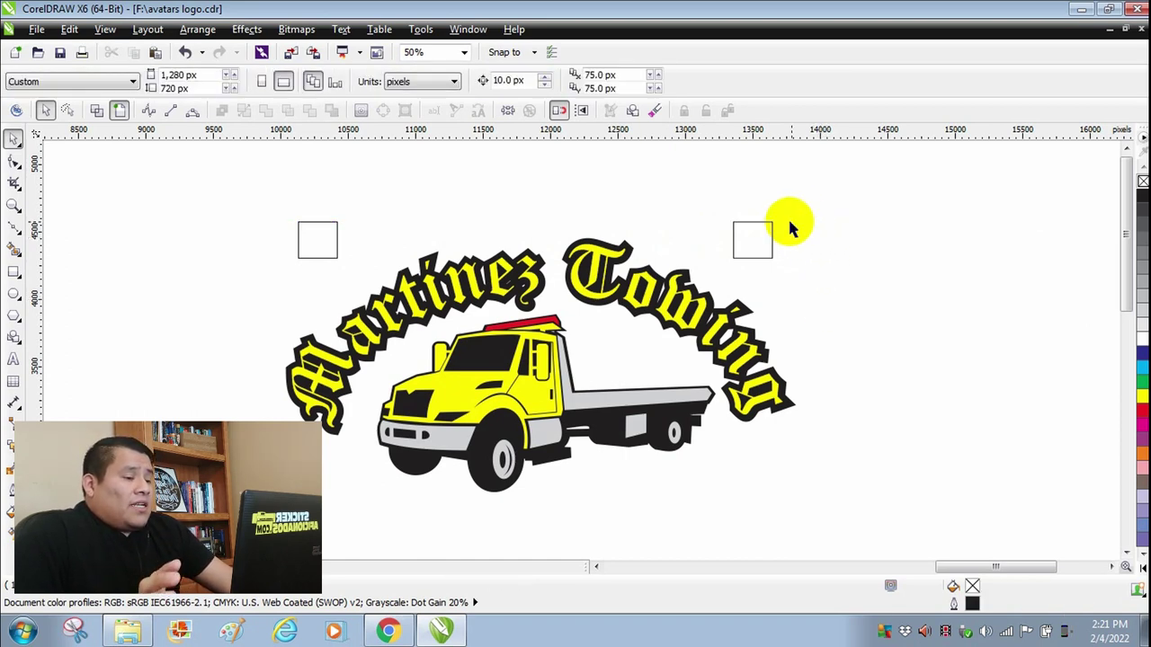
Join the two small rectangles above the arched text into one object and fill it with black
click(758, 241)
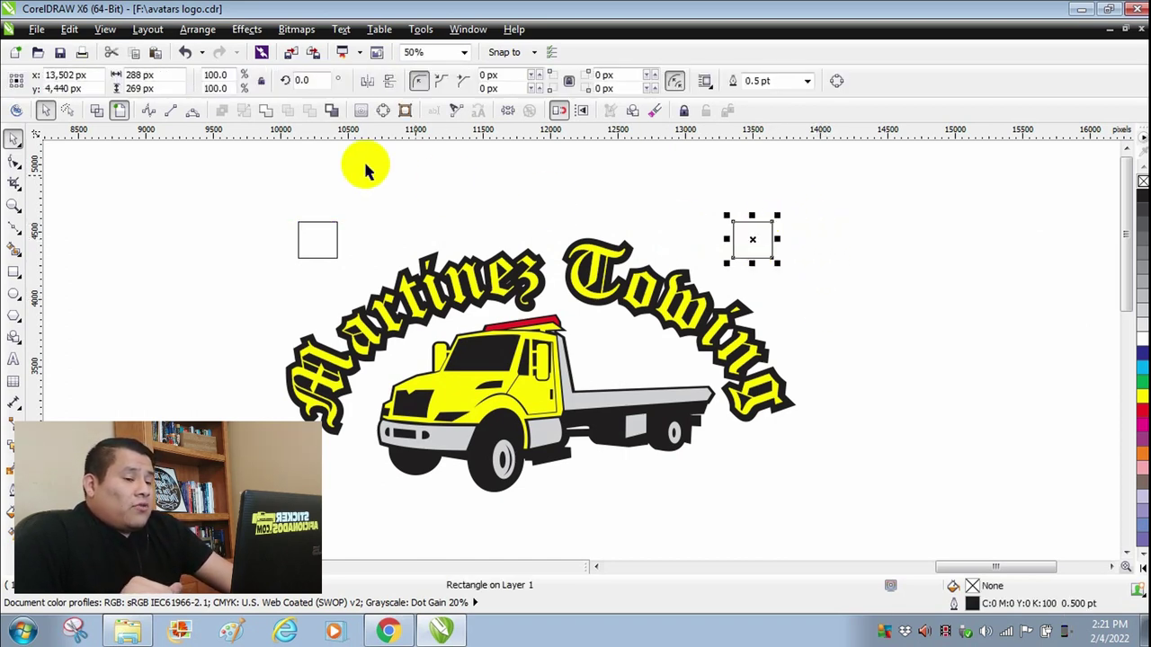
shift+click(315, 240)
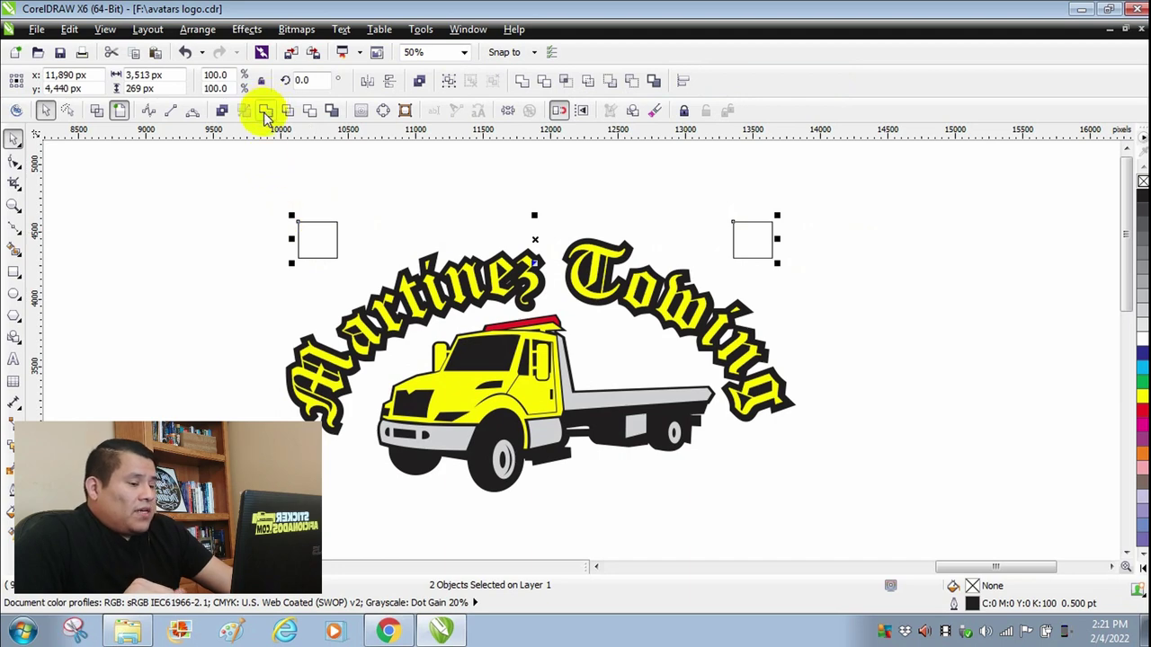
click(266, 111)
click(1141, 194)
Merge the black contour around the arched text with the truck's black parts into one curve
click(796, 381)
click(758, 241)
right_click(757, 240)
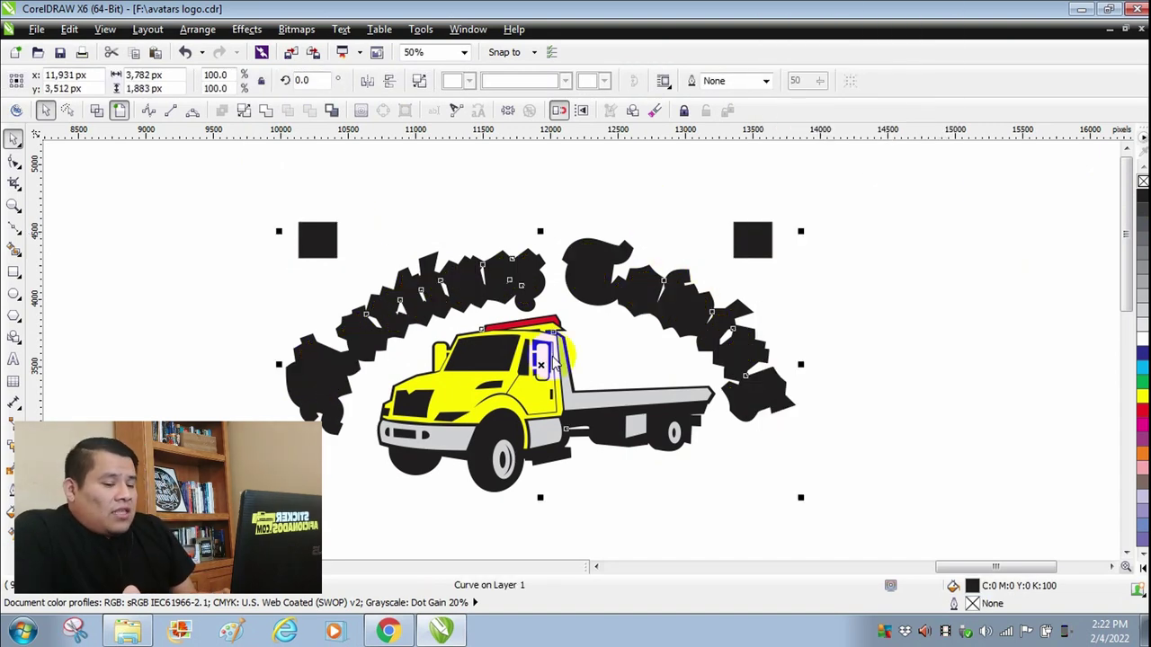
click(301, 412)
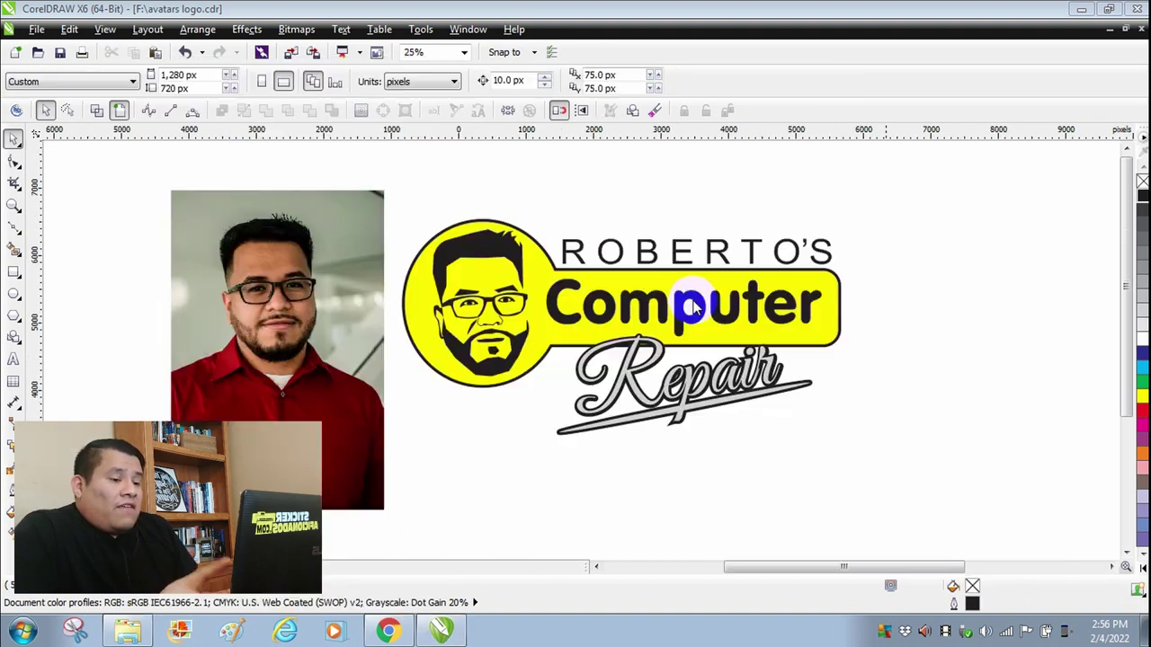
click(222, 229)
click(282, 239)
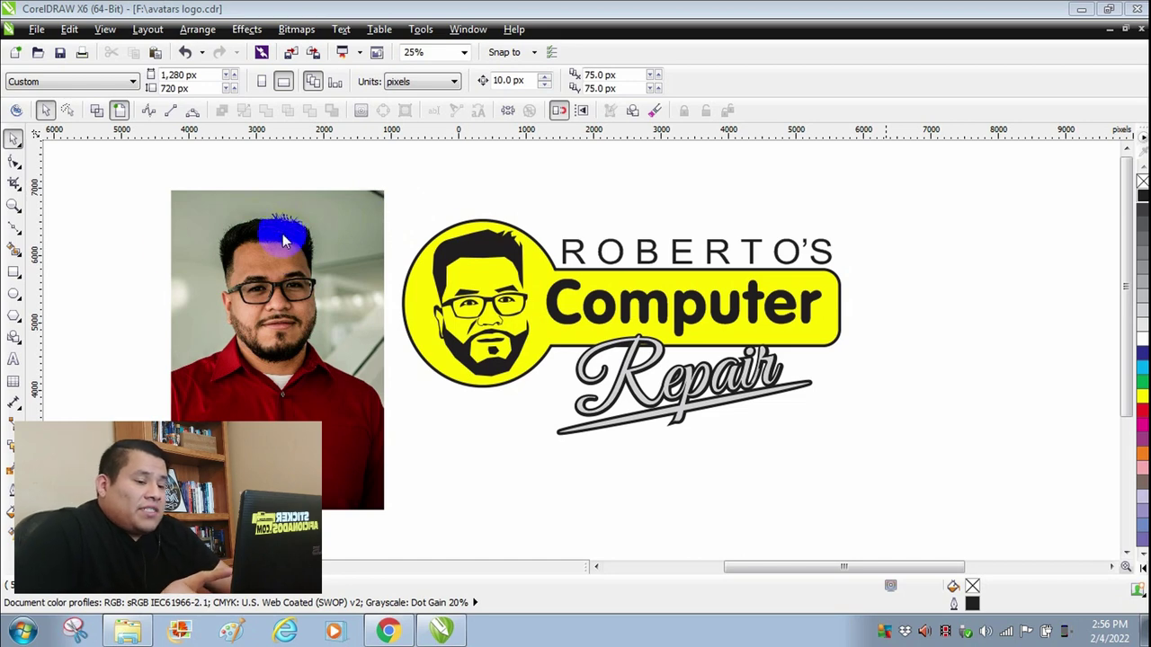
click(235, 297)
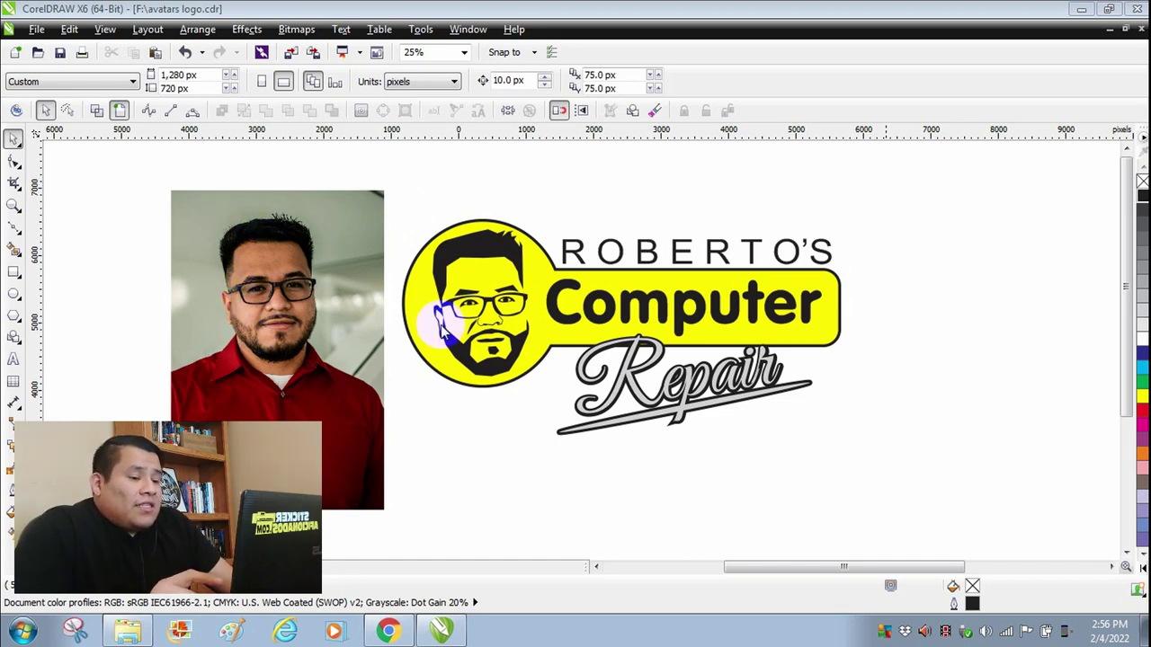
click(485, 307)
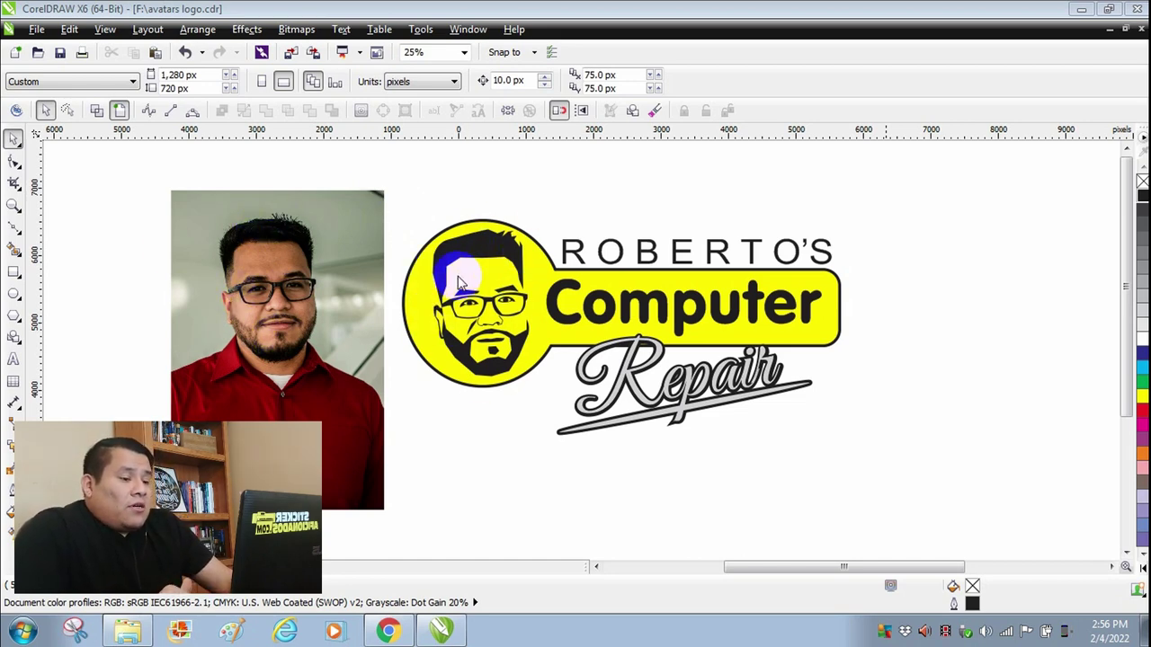